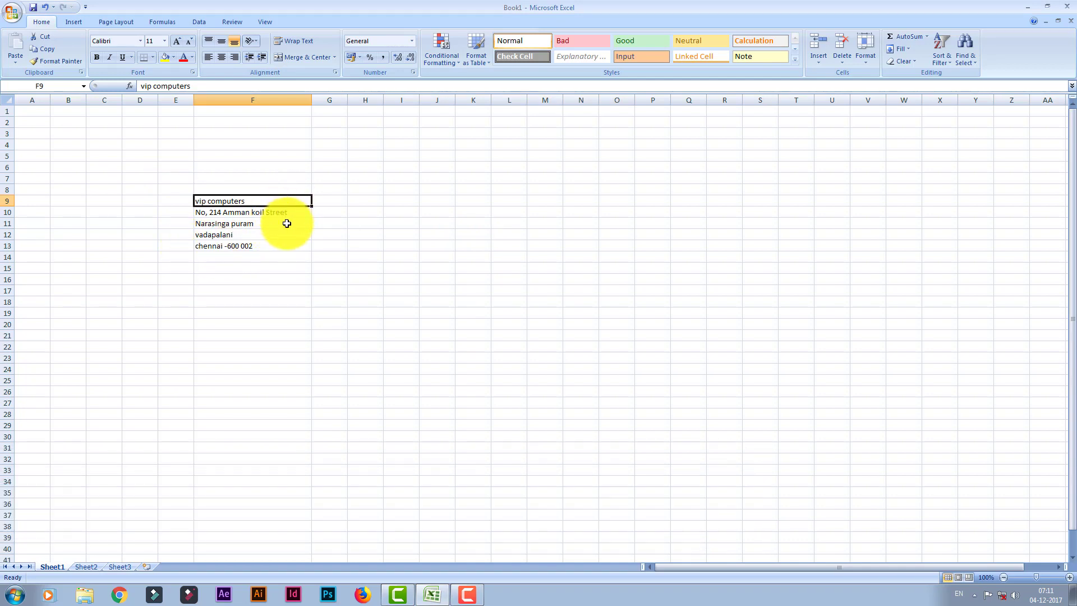
# Step: Select the vip computers heading in cell F9 on the Home ribbon
pyautogui.click(292, 266)
pyautogui.click(263, 201)
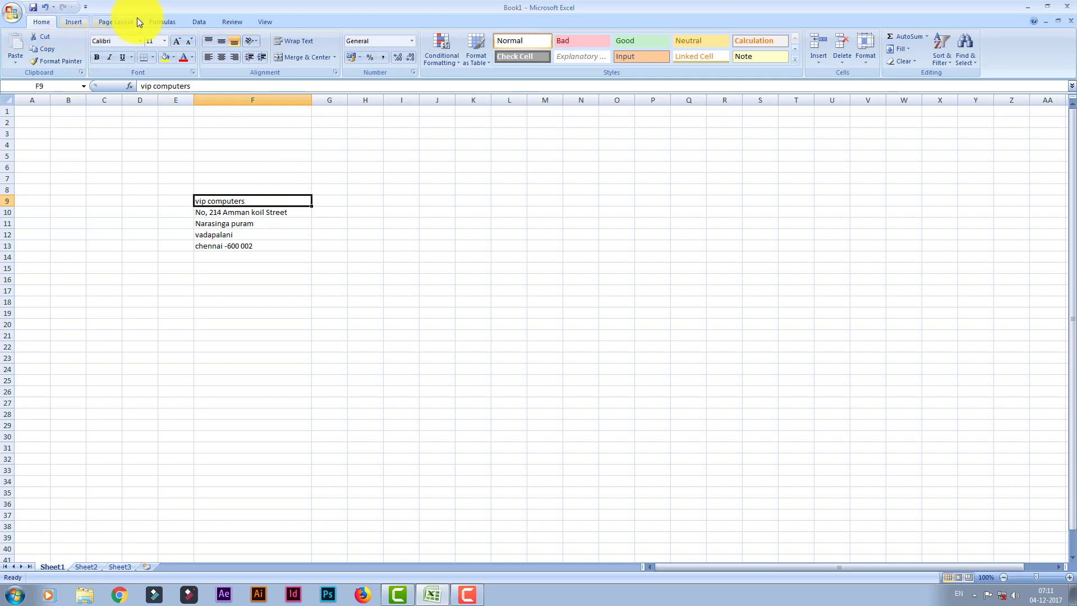
pyautogui.click(73, 25)
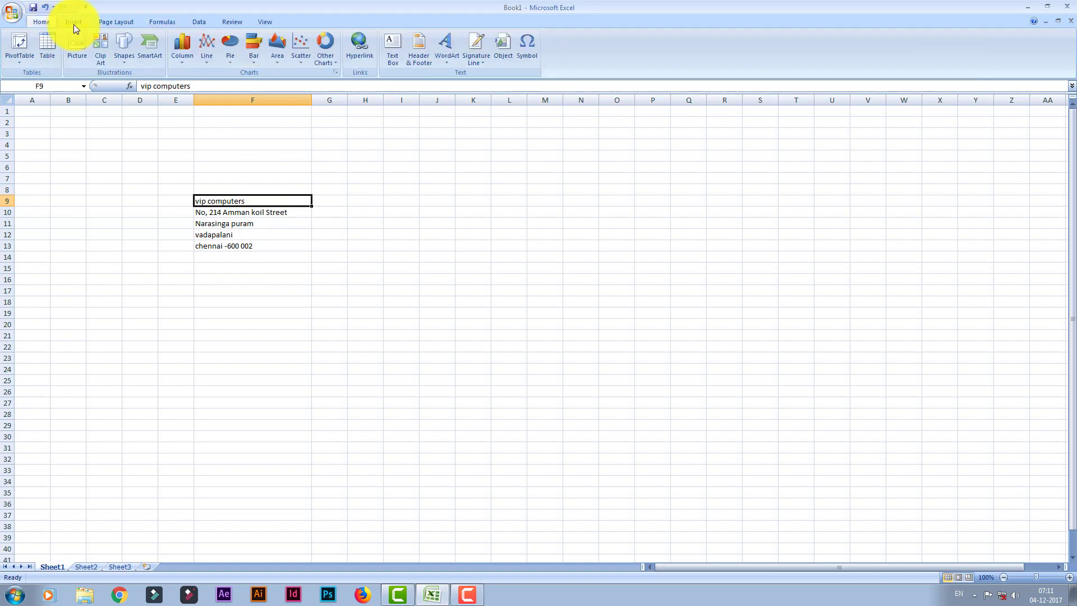
pyautogui.click(42, 23)
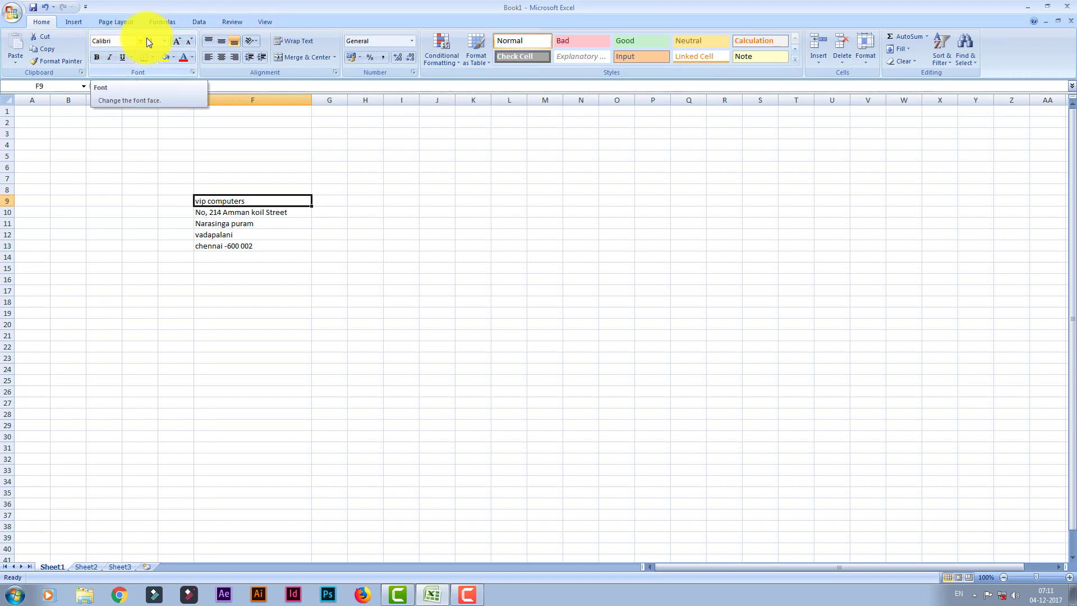
# Step: Bump the heading's font size up two steps and back to 11, then show the underline and border choices
pyautogui.click(177, 41)
pyautogui.click(177, 41)
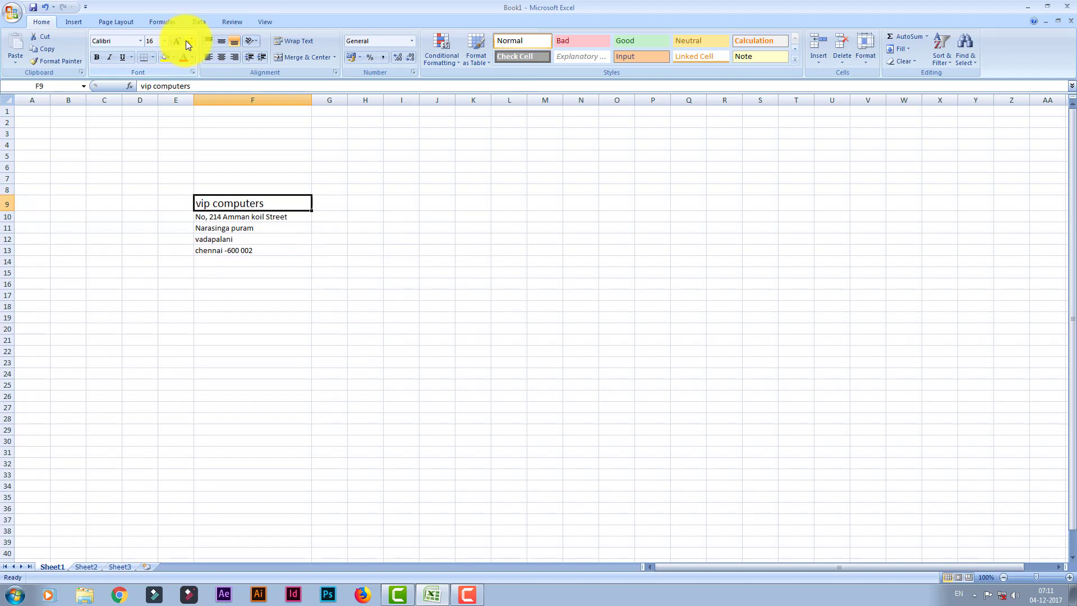
pyautogui.click(187, 40)
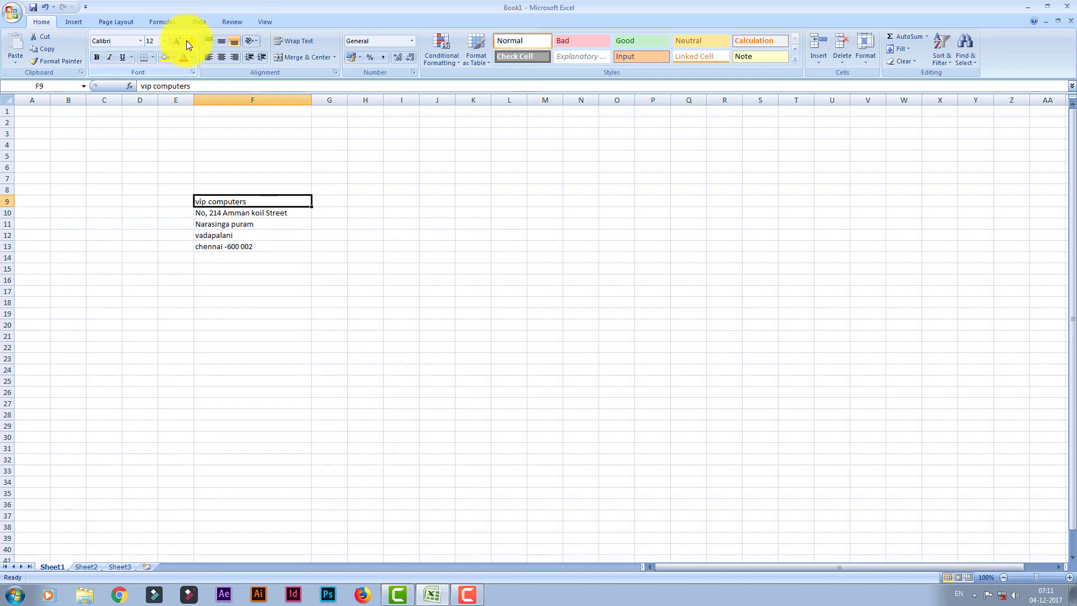
pyautogui.click(186, 40)
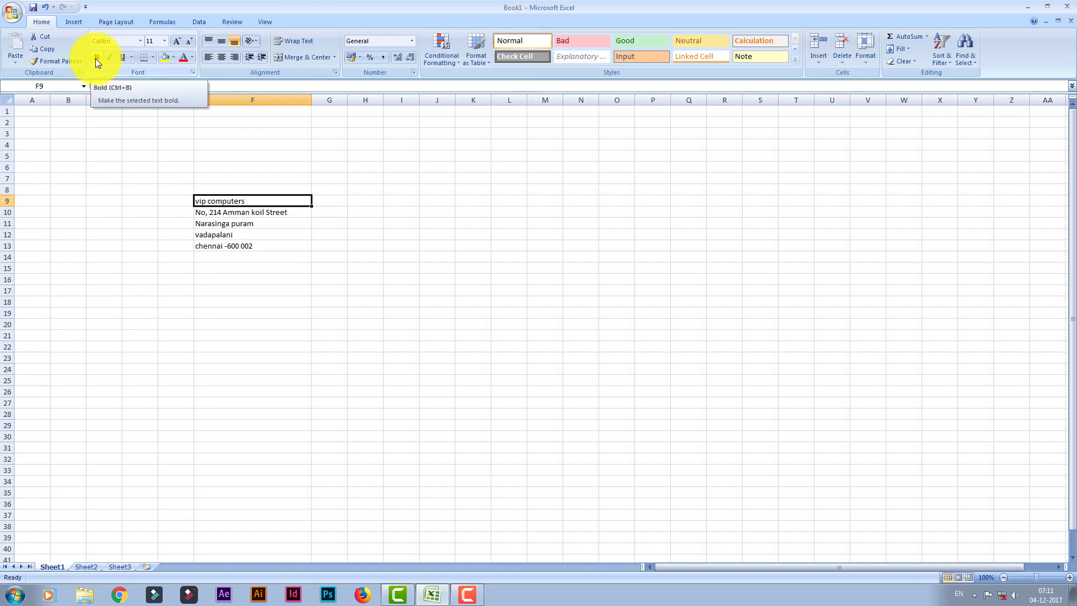
pyautogui.click(132, 59)
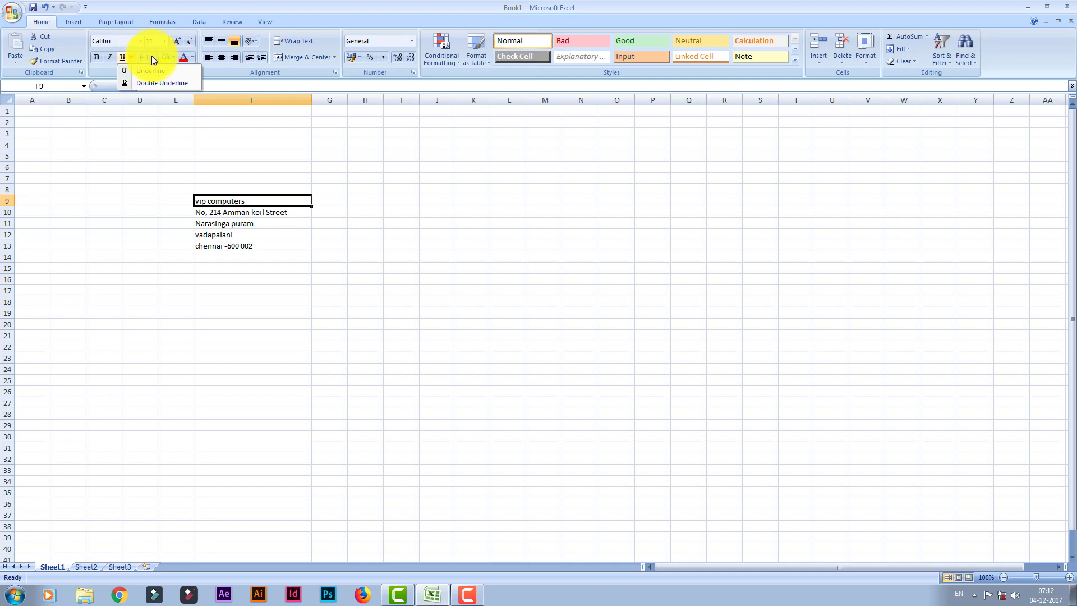
pyautogui.click(151, 56)
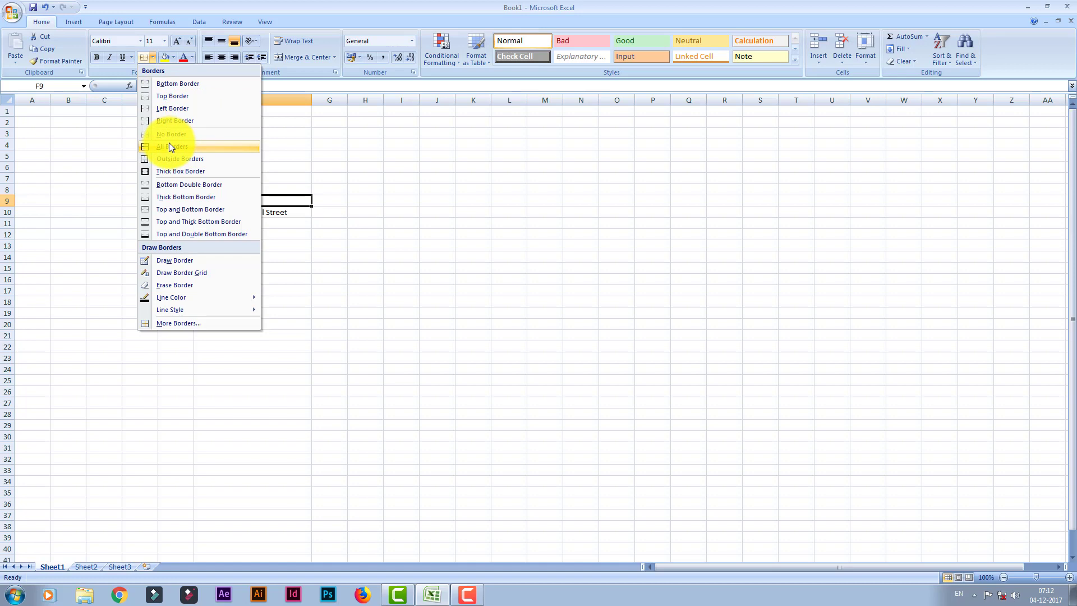
# Step: Close the border choices and undo the accidental yellow fill on F9 with Ctrl+Z
pyautogui.click(169, 56)
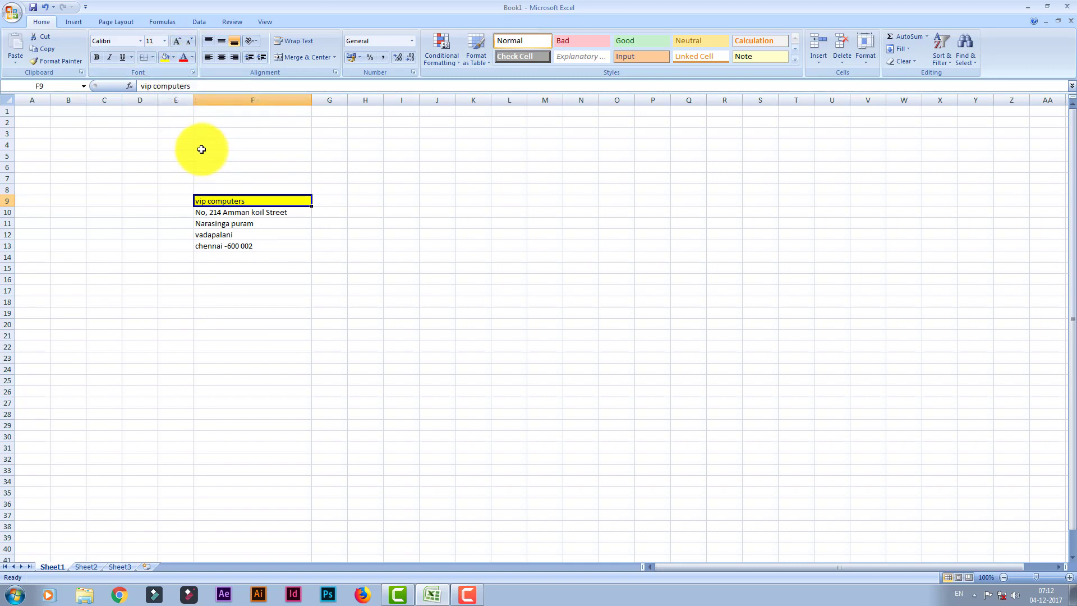
pyautogui.hotkey('ctrl', 'z')
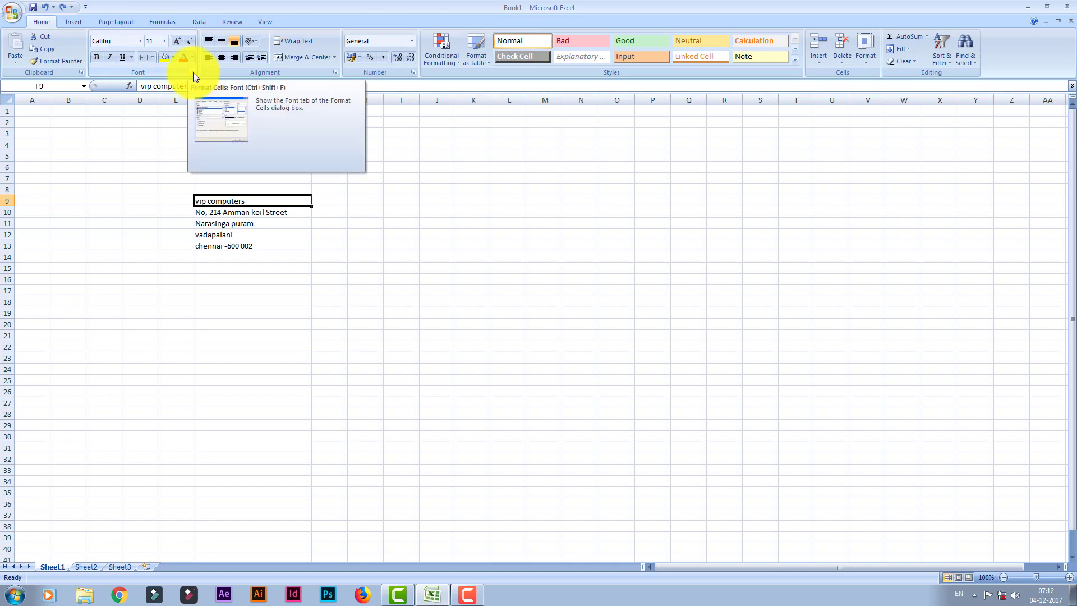
pyautogui.click(193, 73)
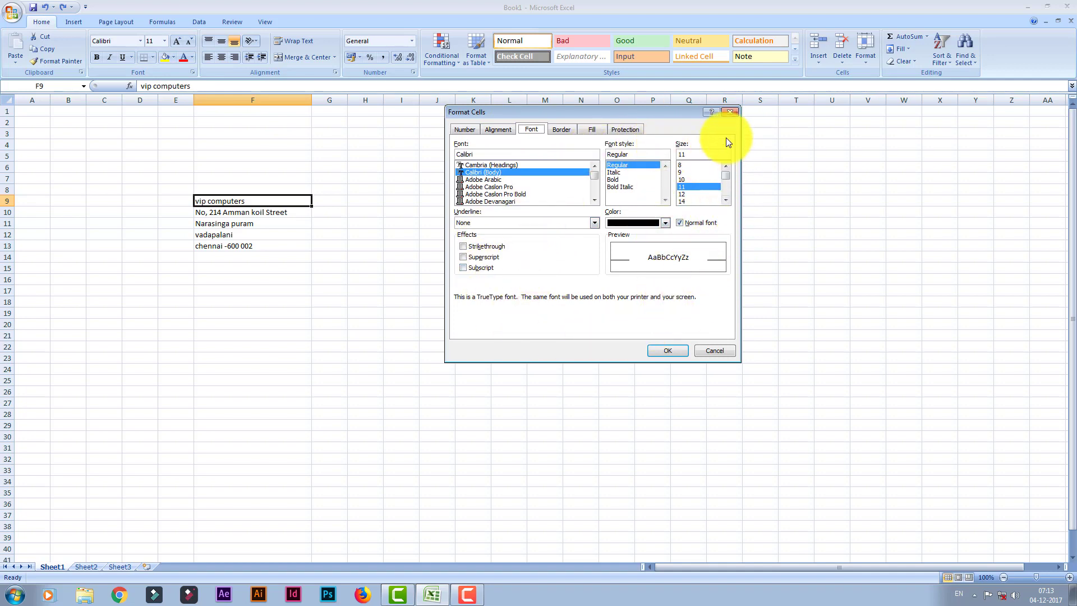
pyautogui.click(728, 114)
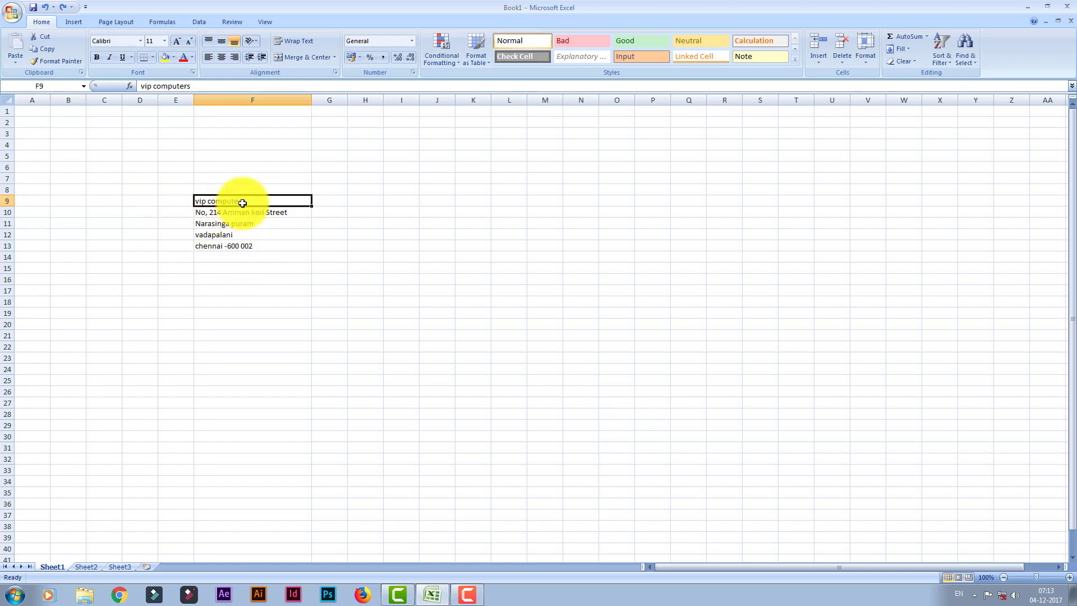
# Step: Change the heading's font from Adobe Gothic Std B to Arial
pyautogui.click(141, 43)
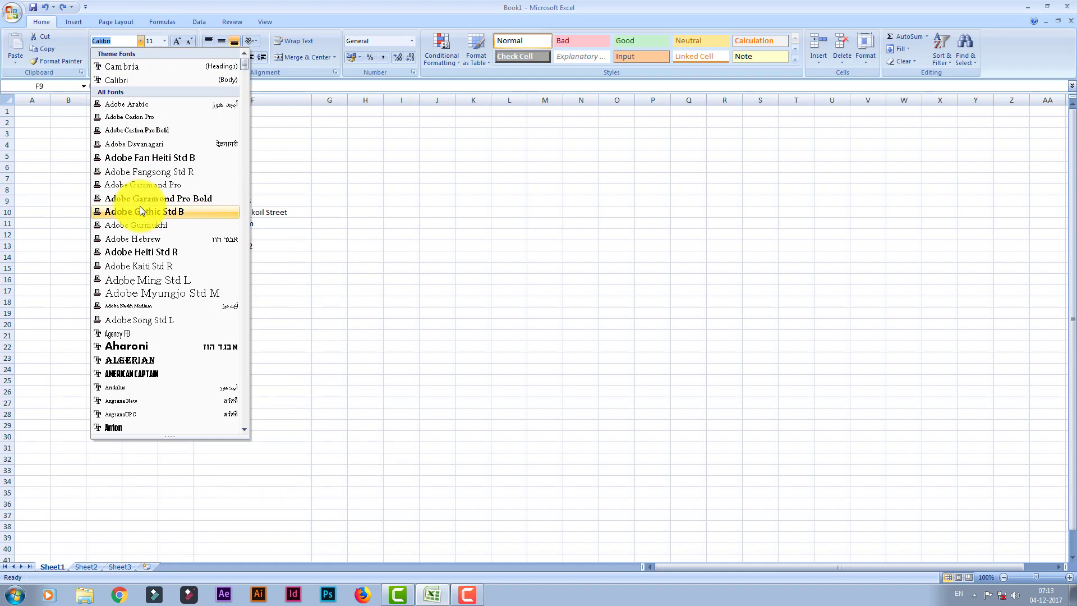
pyautogui.click(139, 208)
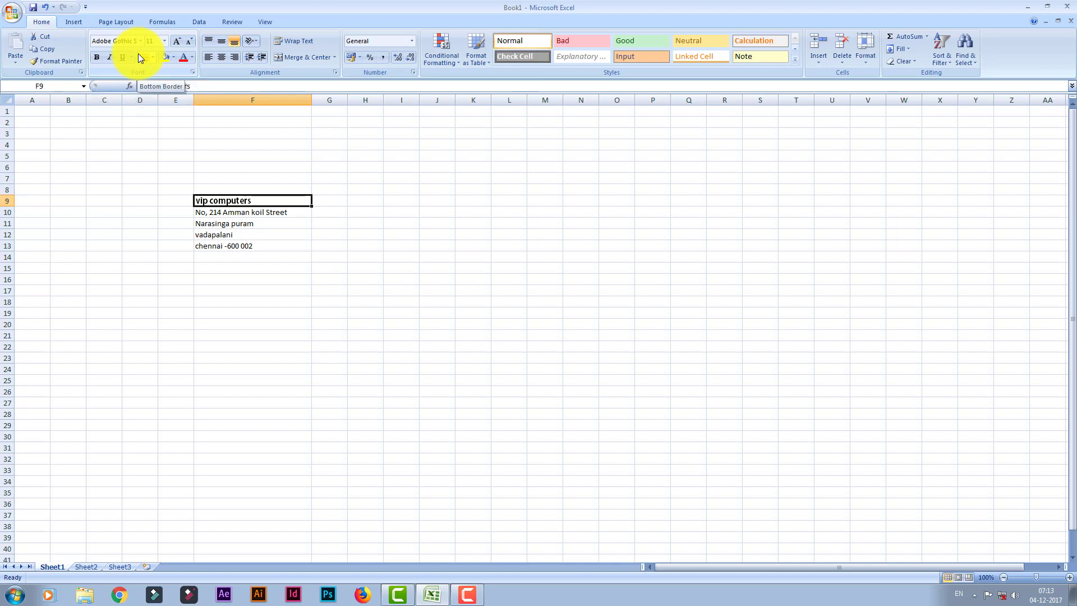
pyautogui.click(127, 41)
pyautogui.write('Arial')
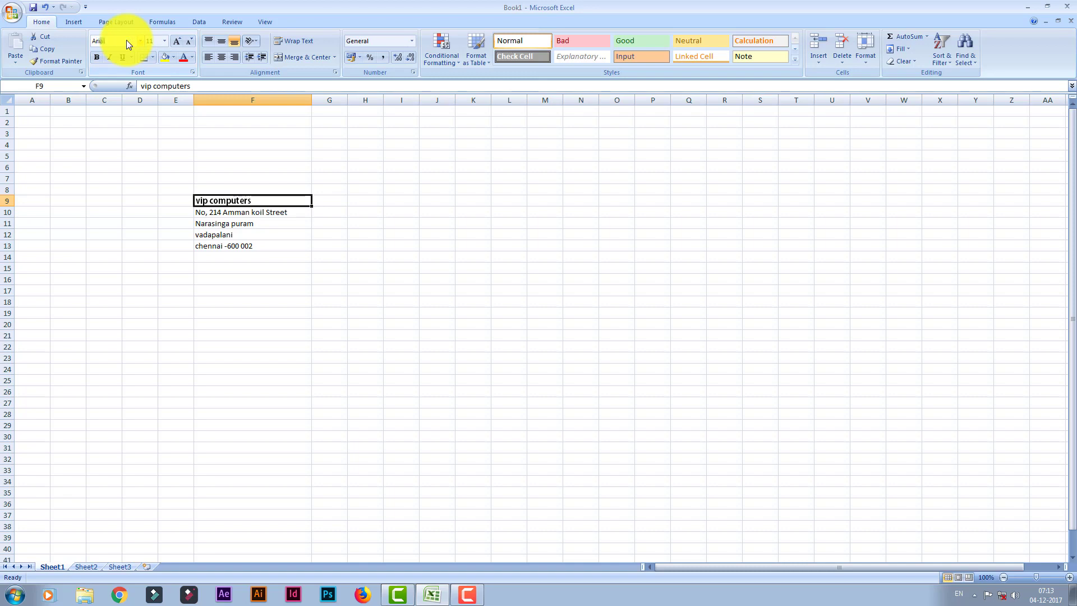
pyautogui.press('Return')
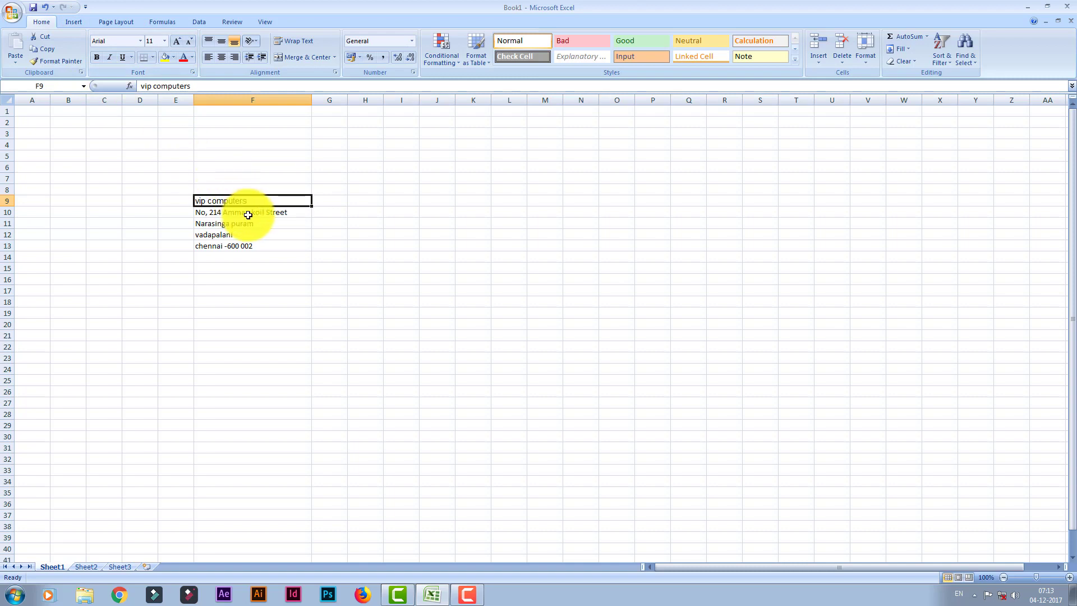
# Step: Try sizes 26 and 50, step the heading down to 28 point, and make it bold
pyautogui.click(166, 44)
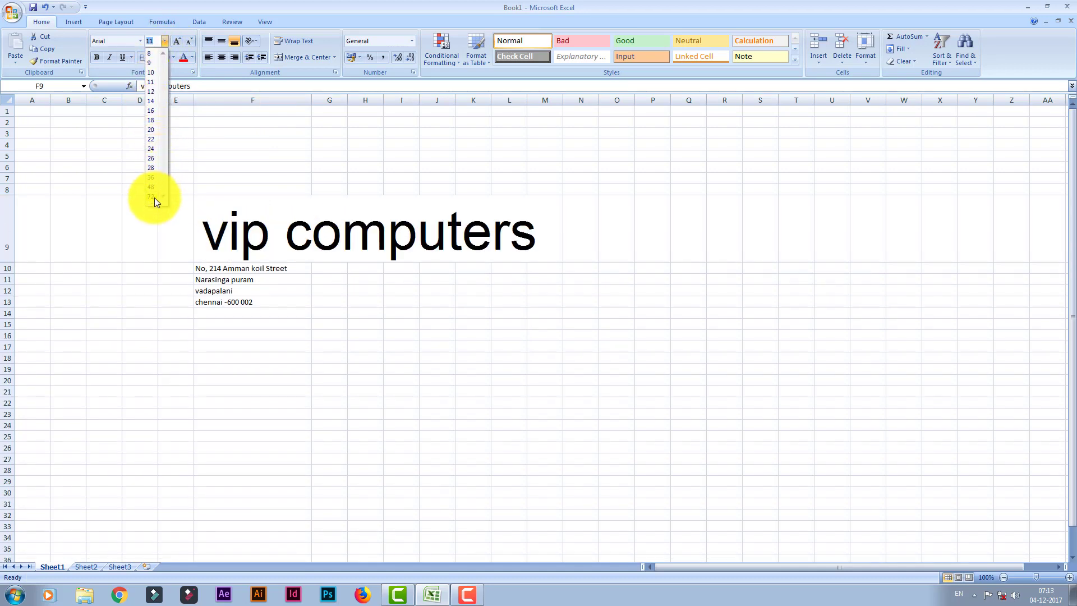
pyautogui.click(151, 159)
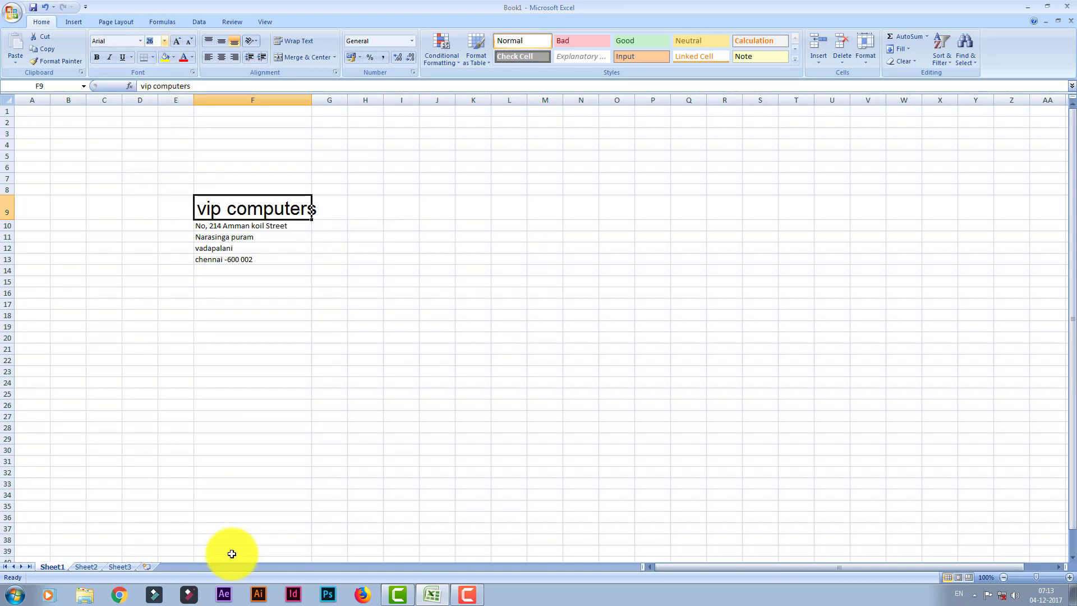
pyautogui.write('50')
pyautogui.press('Return')
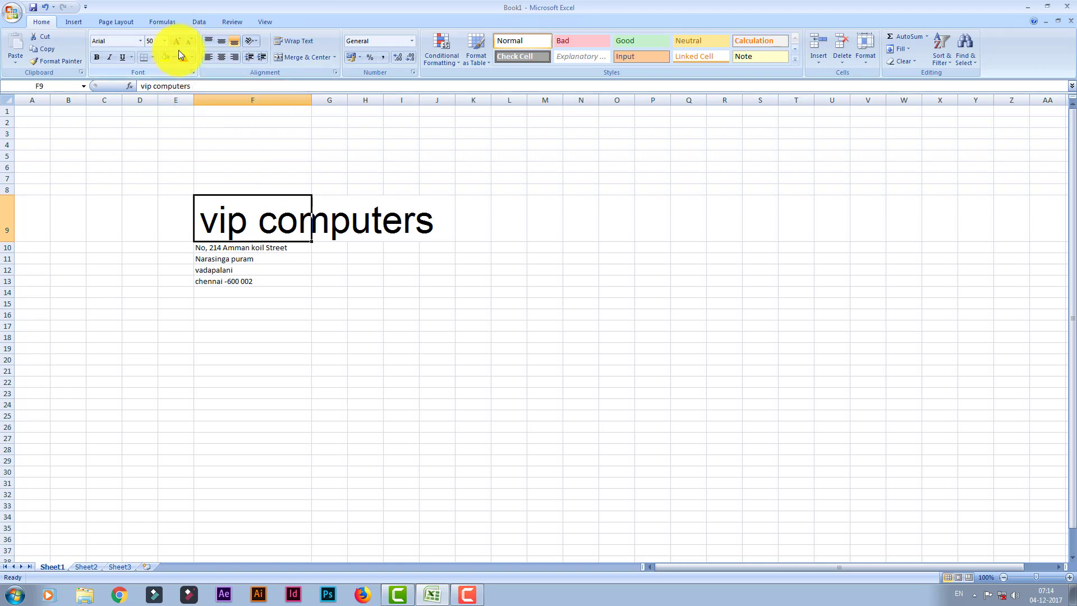
pyautogui.click(190, 40)
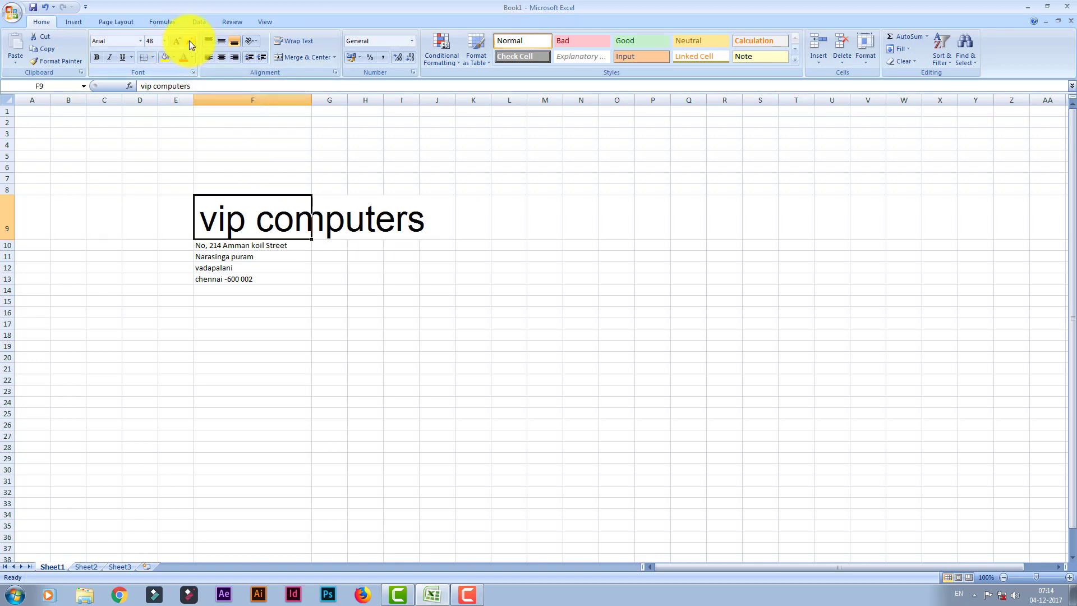
pyautogui.click(189, 40)
pyautogui.click(189, 40)
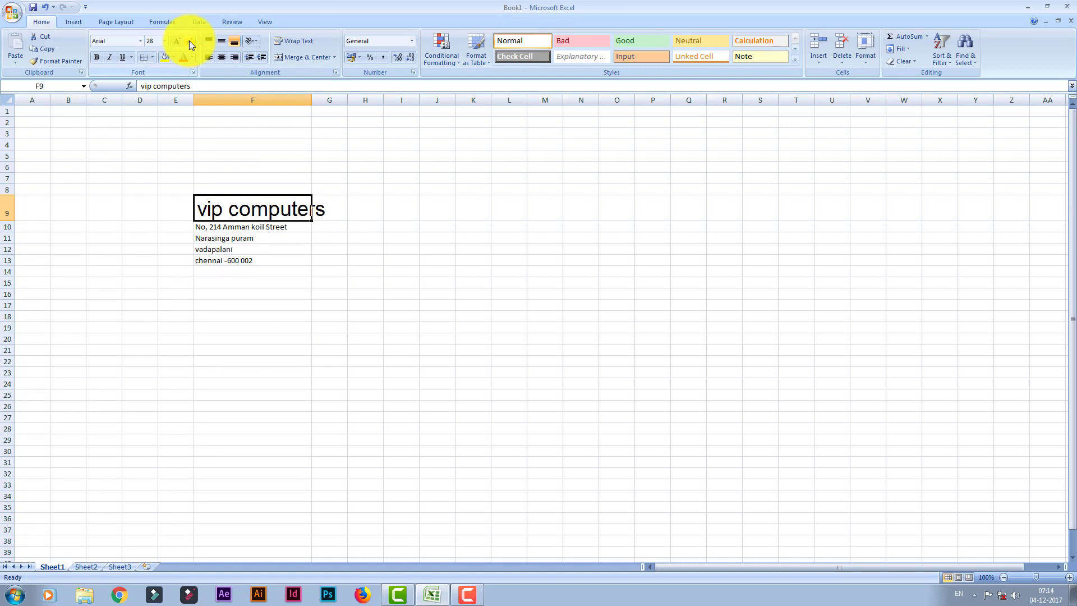
pyautogui.click(96, 60)
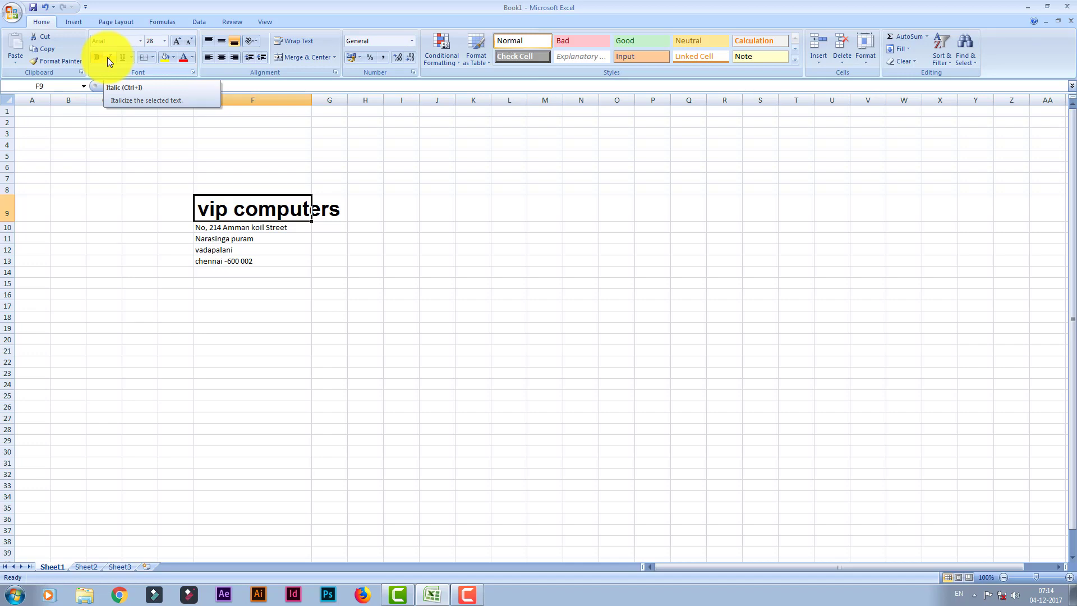
# Step: Make the heading italic and switch its underline to Double Underline
pyautogui.click(108, 60)
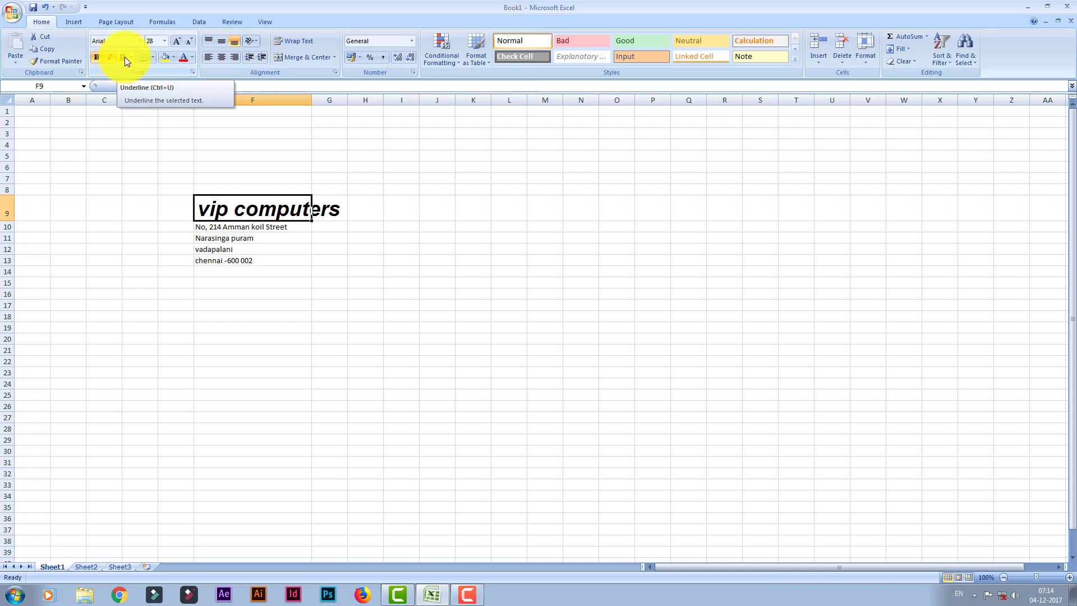
pyautogui.click(124, 58)
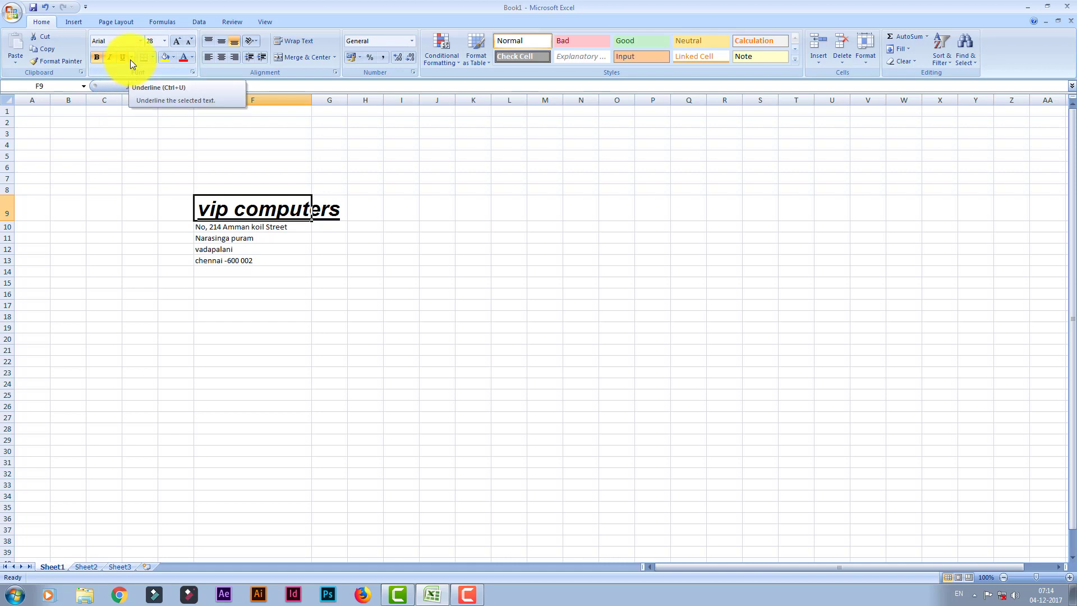
pyautogui.click(130, 59)
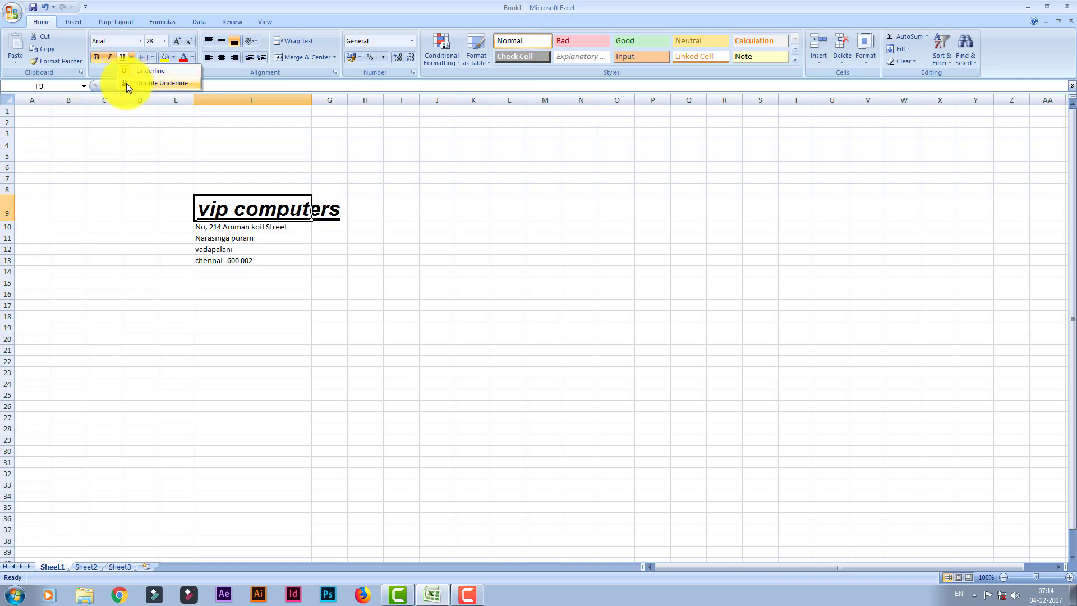
pyautogui.click(126, 83)
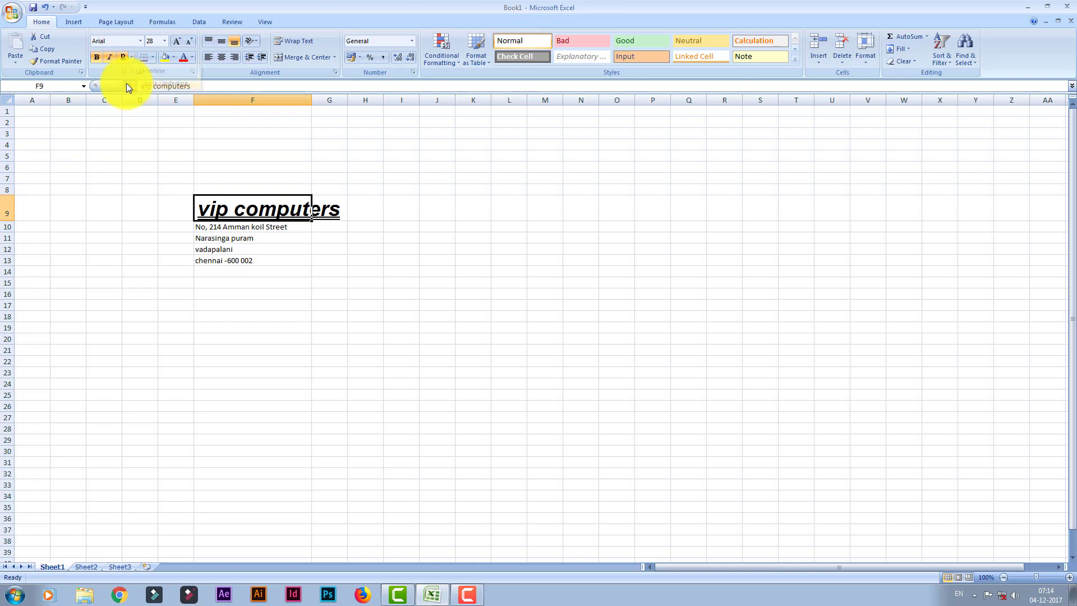
# Step: Reselect F9 and widen column F to fit the heading
pyautogui.click(325, 249)
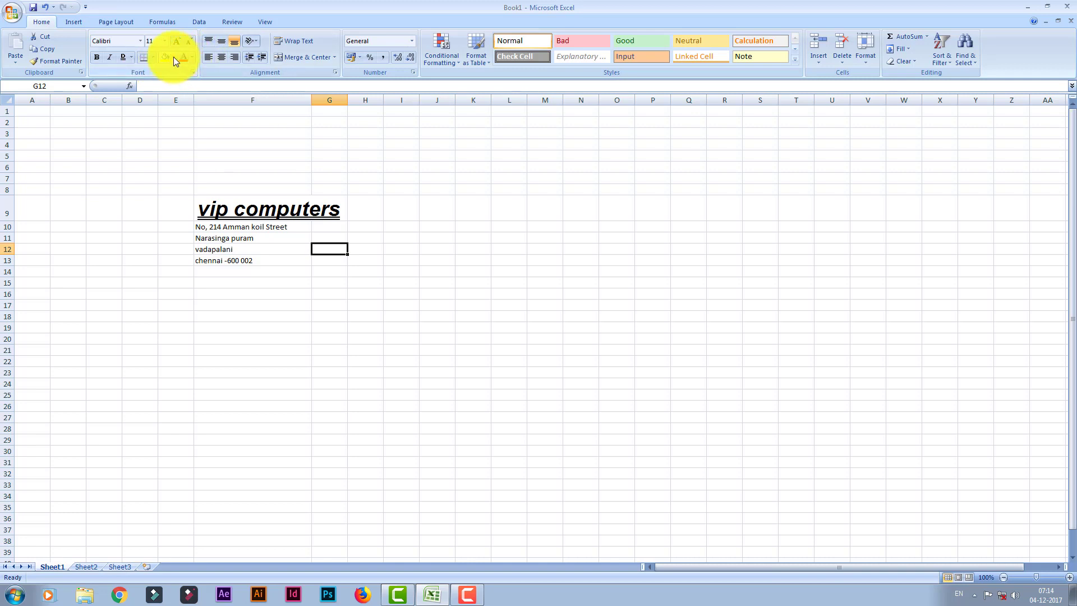
pyautogui.click(226, 211)
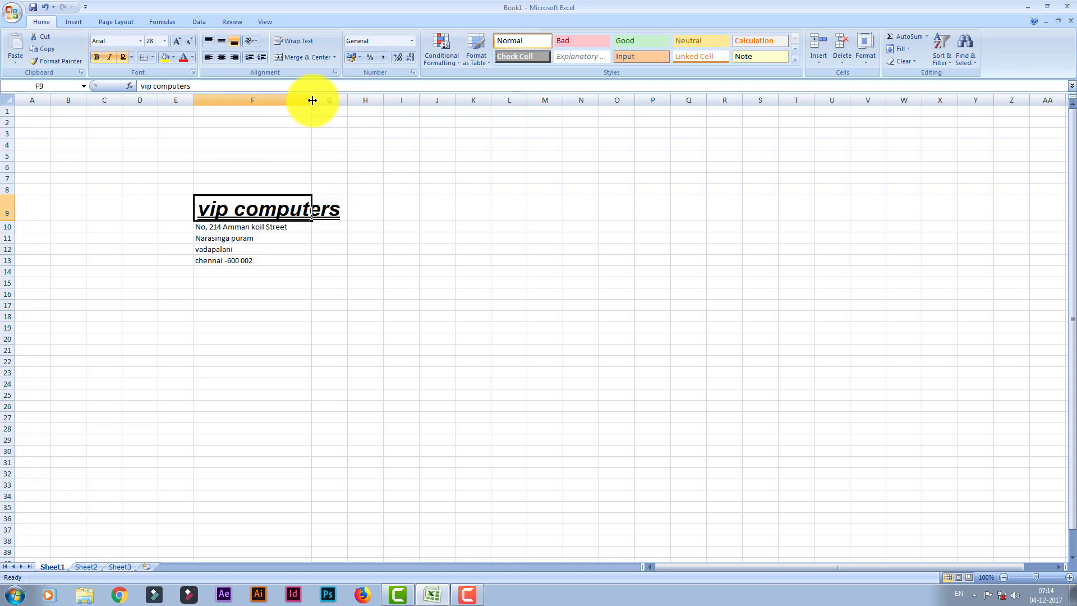
pyautogui.moveTo(311, 101); pyautogui.dragTo(348, 101)
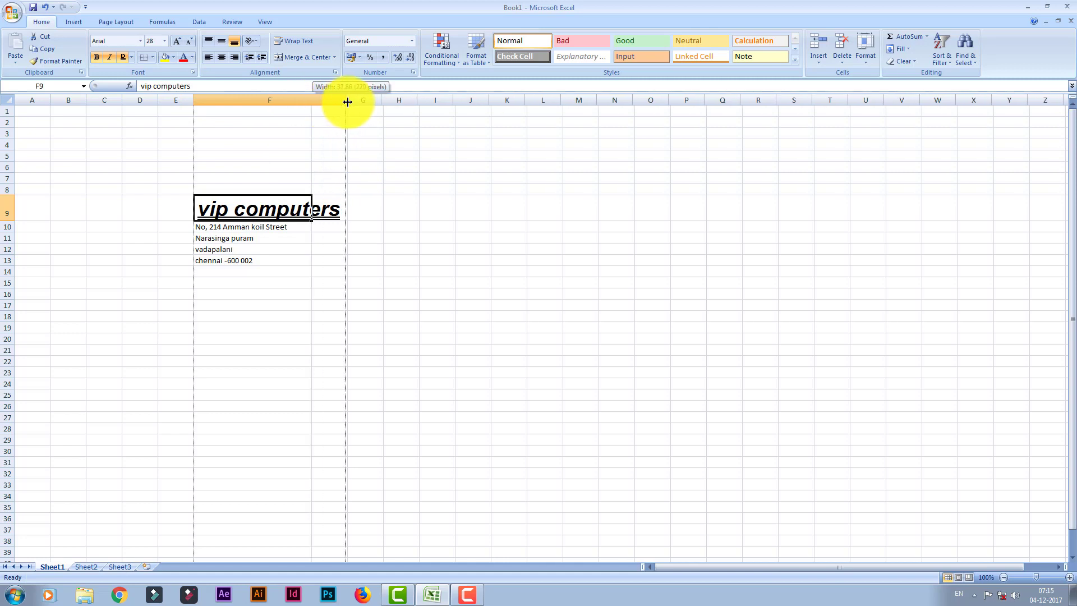
# Step: Fill the heading cell with yellow and show the Fill Color palette
pyautogui.click(163, 57)
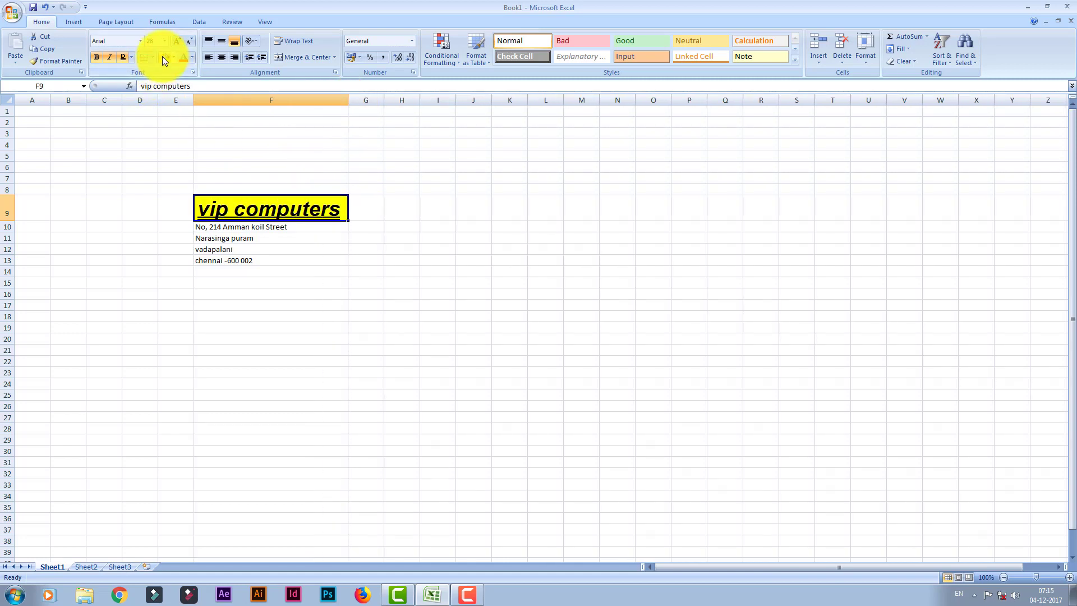
pyautogui.click(281, 293)
pyautogui.click(282, 208)
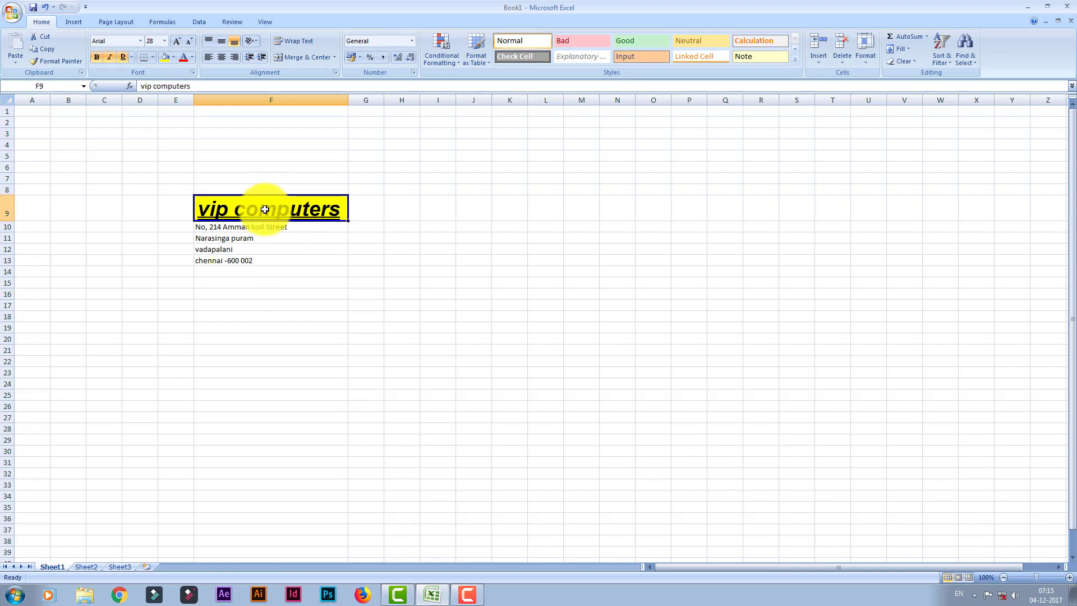
pyautogui.click(174, 58)
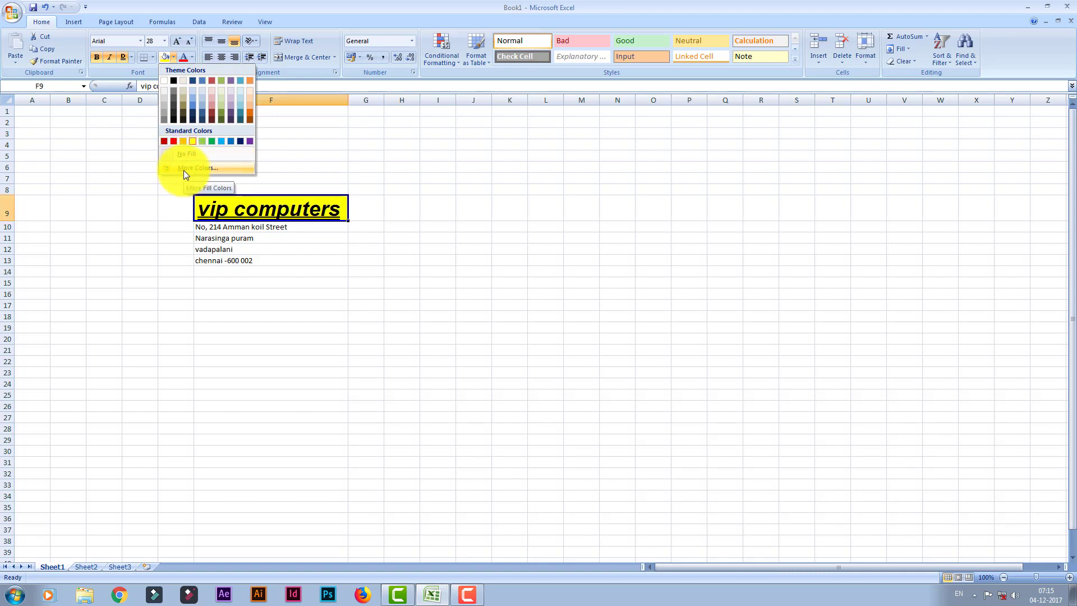
# Step: Give F9 a custom blue fill of RGB 33, 133, 223 through More Colors
pyautogui.click(197, 167)
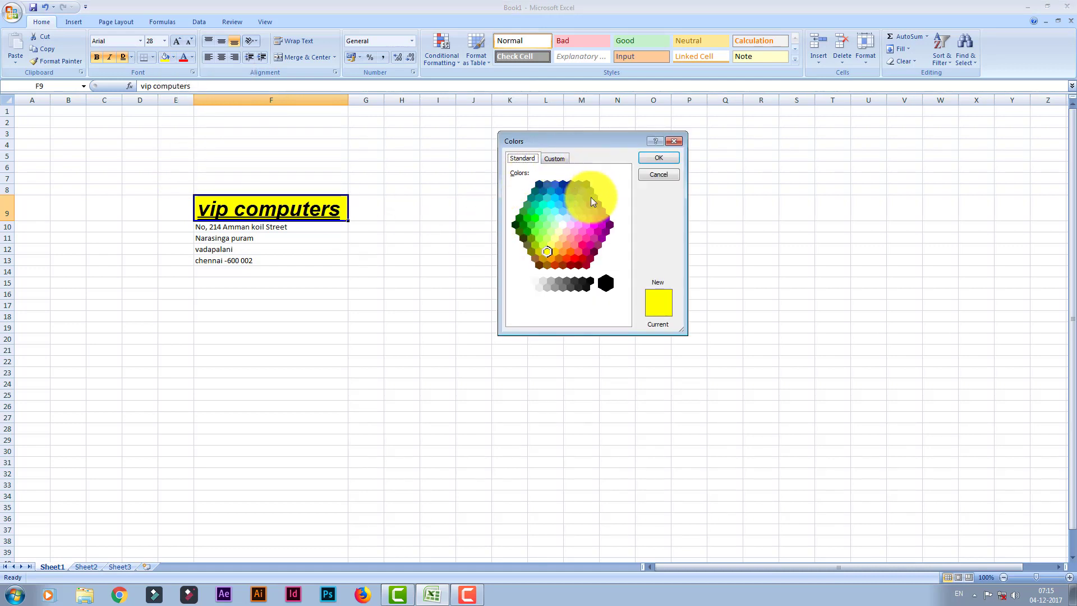
pyautogui.click(553, 159)
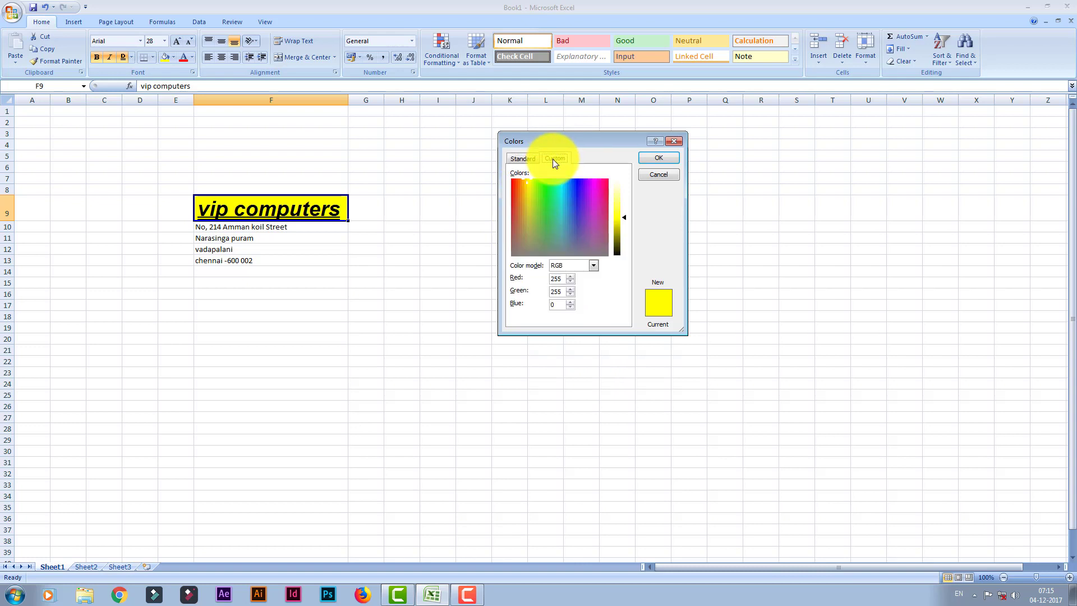
pyautogui.click(593, 265)
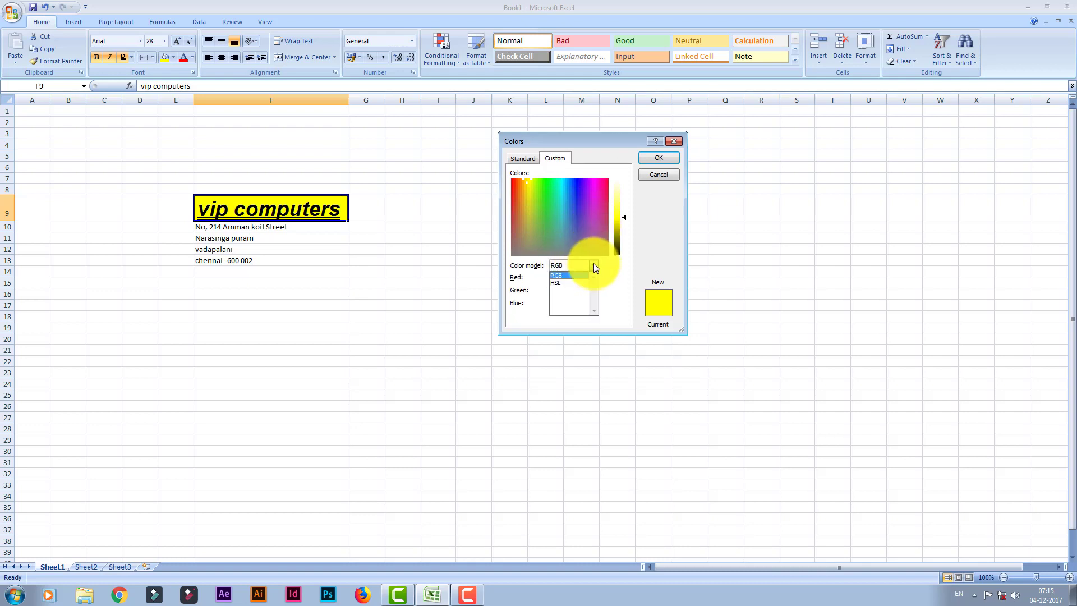
pyautogui.click(588, 232)
pyautogui.moveTo(586, 227); pyautogui.dragTo(554, 196)
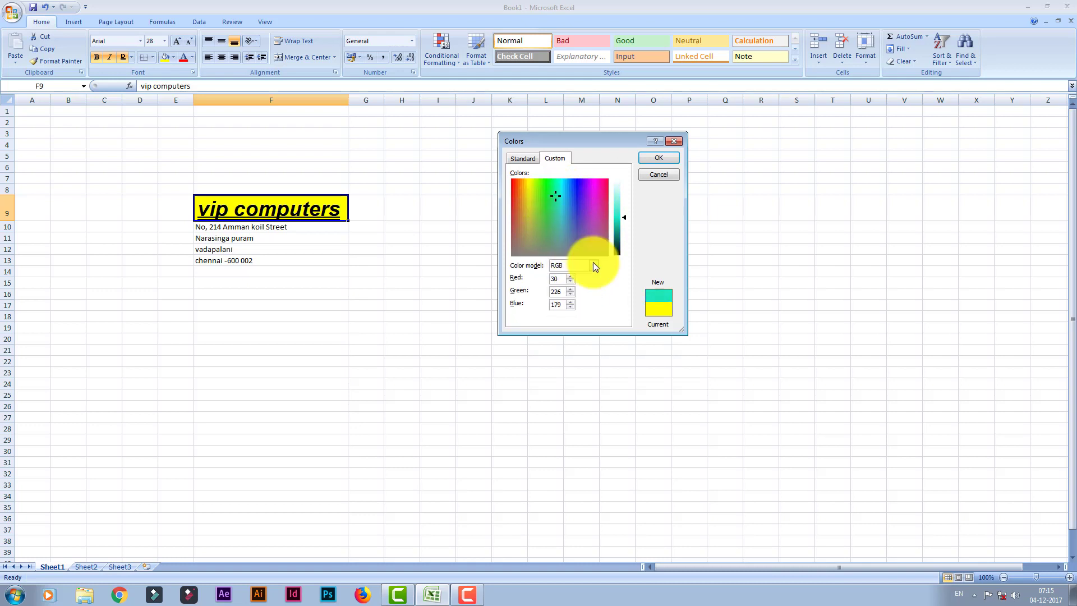
pyautogui.click(616, 193)
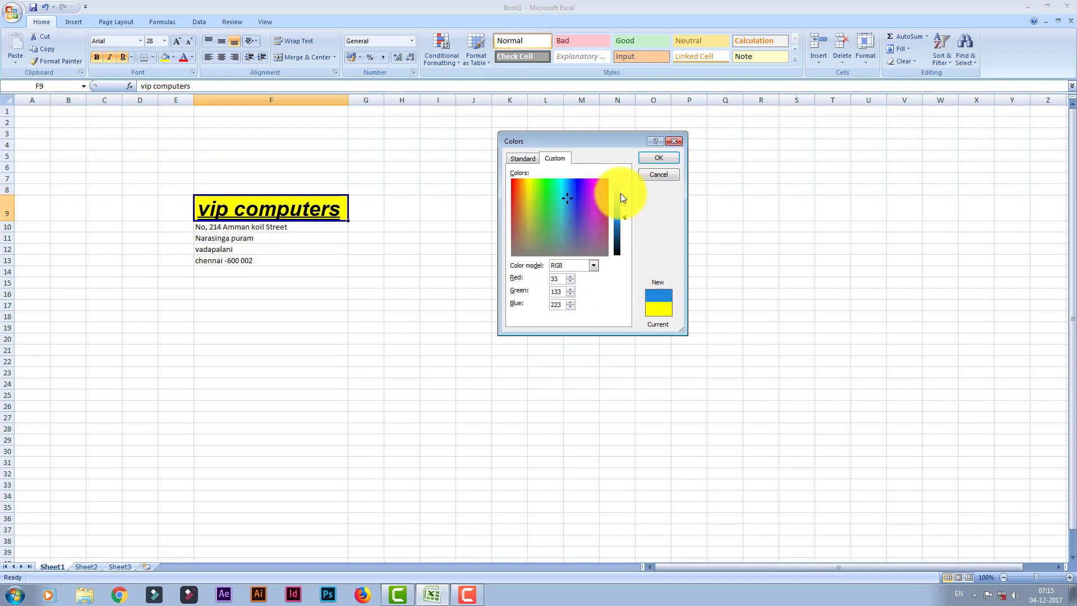
pyautogui.click(657, 158)
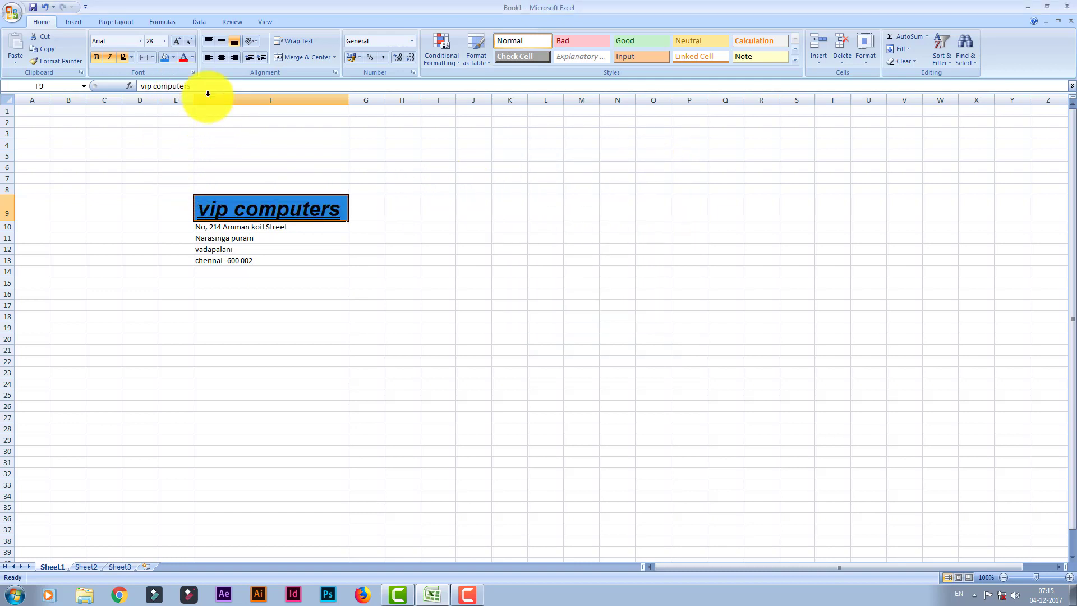
# Step: Colour the heading text yellow after briefly making it red
pyautogui.click(181, 58)
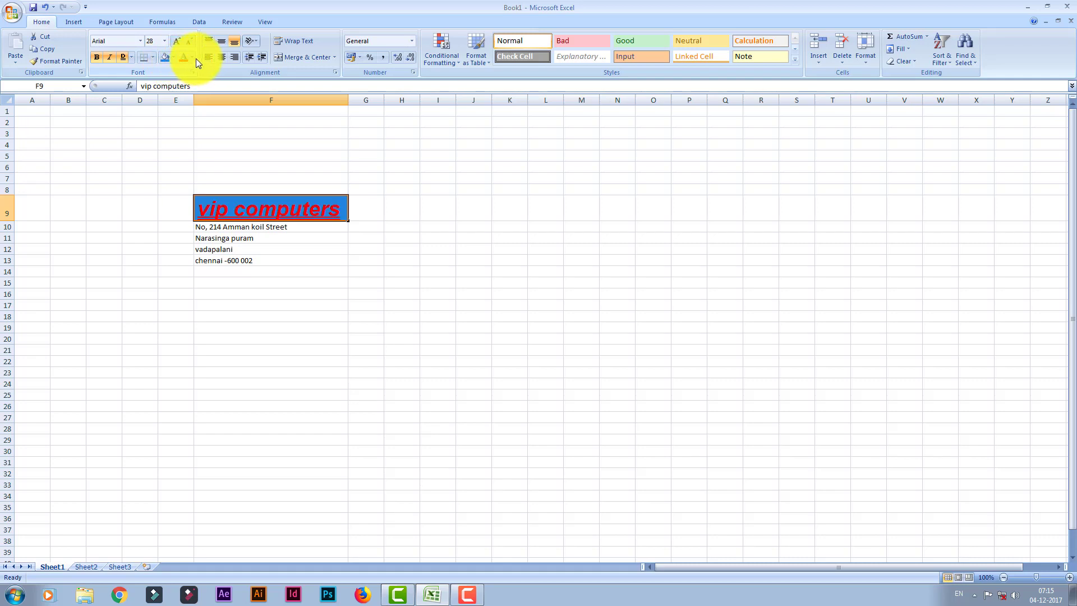
pyautogui.click(191, 58)
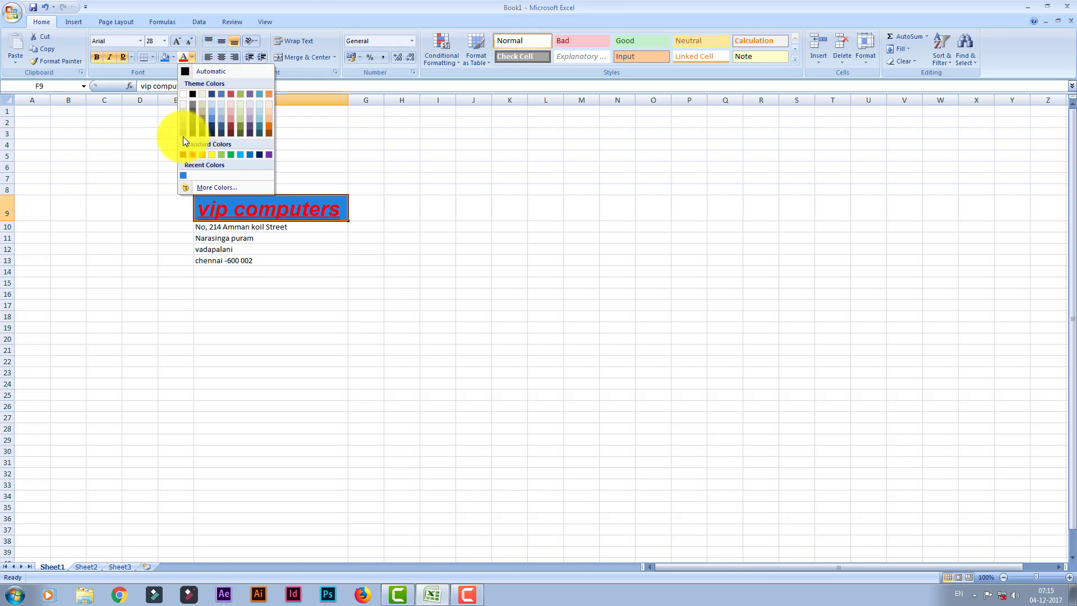
pyautogui.click(211, 154)
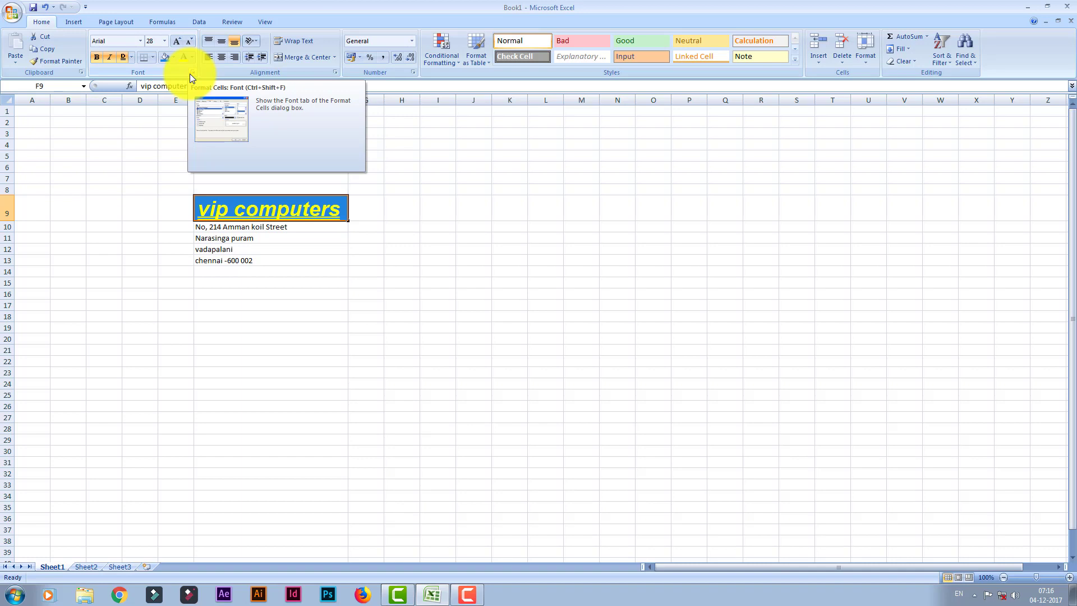
# Step: Set the heading to 24 point in the Format Cells Font settings
pyautogui.click(190, 72)
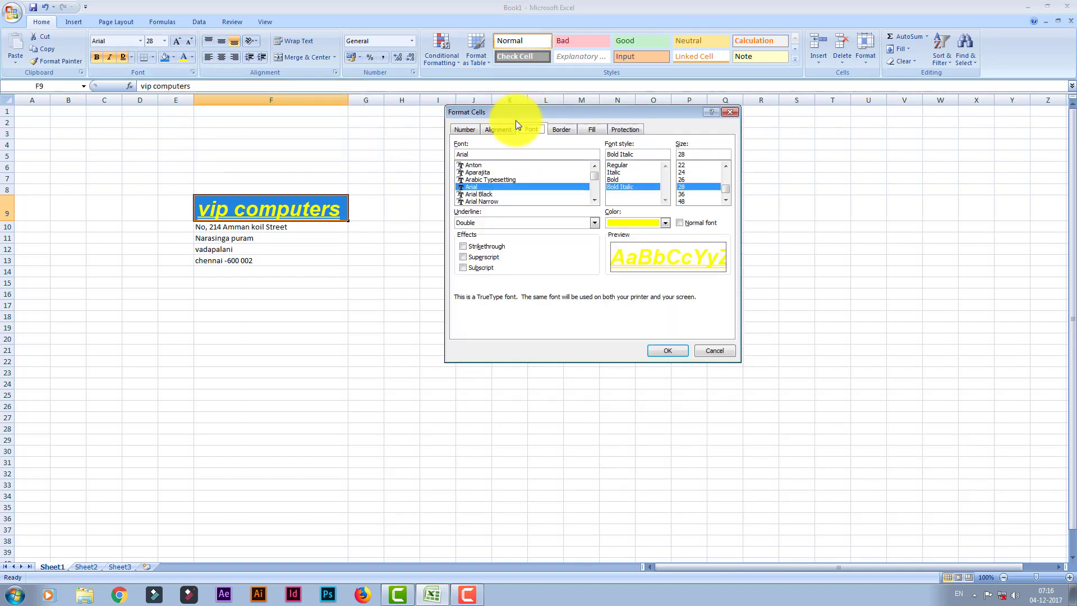
pyautogui.moveTo(512, 110); pyautogui.dragTo(448, 81)
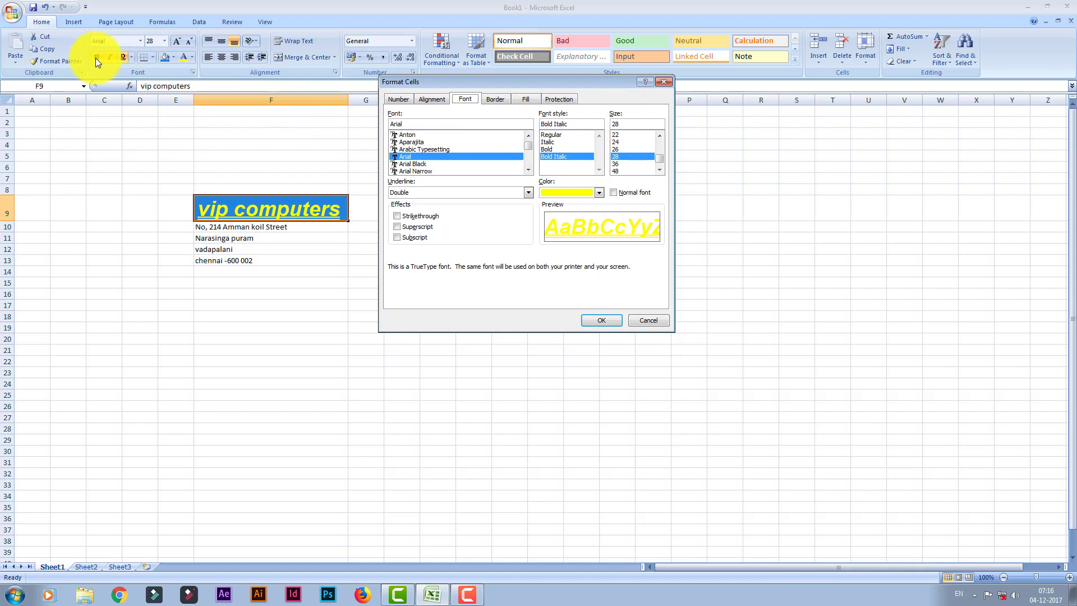
pyautogui.click(612, 142)
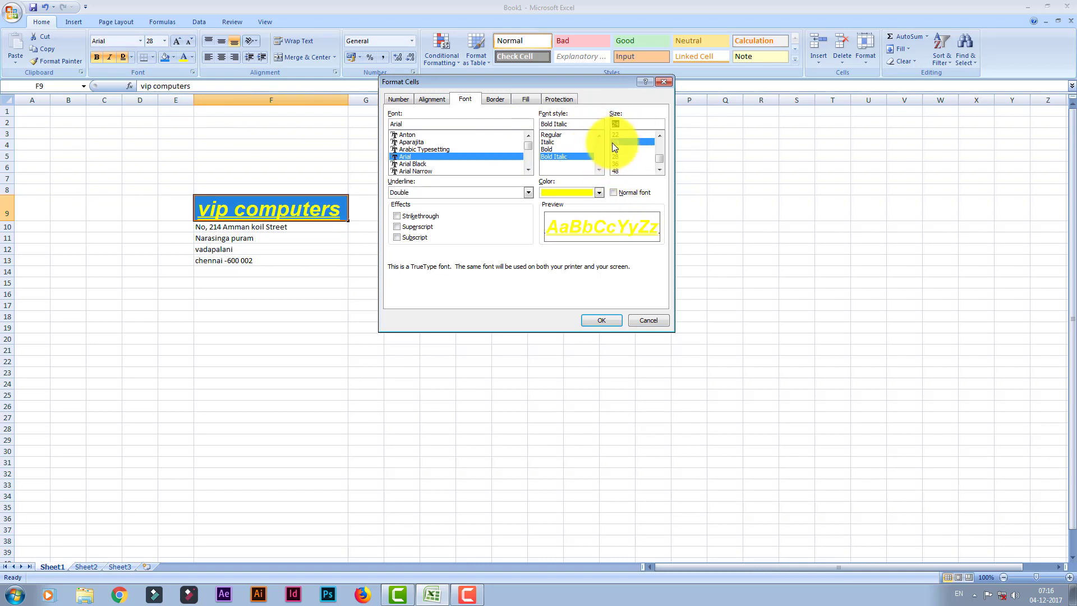
pyautogui.click(604, 319)
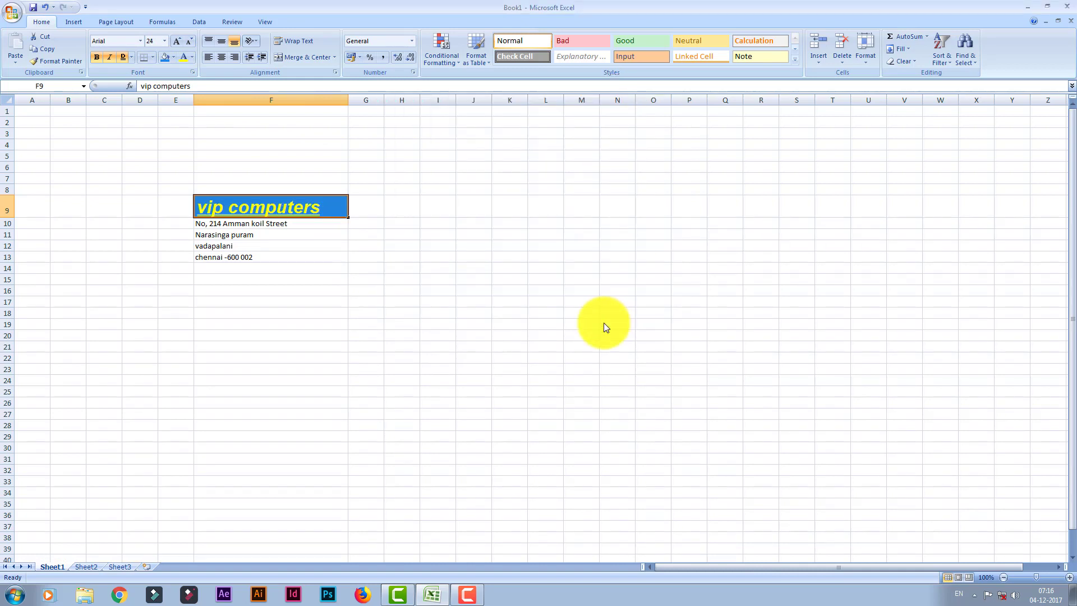
pyautogui.click(192, 72)
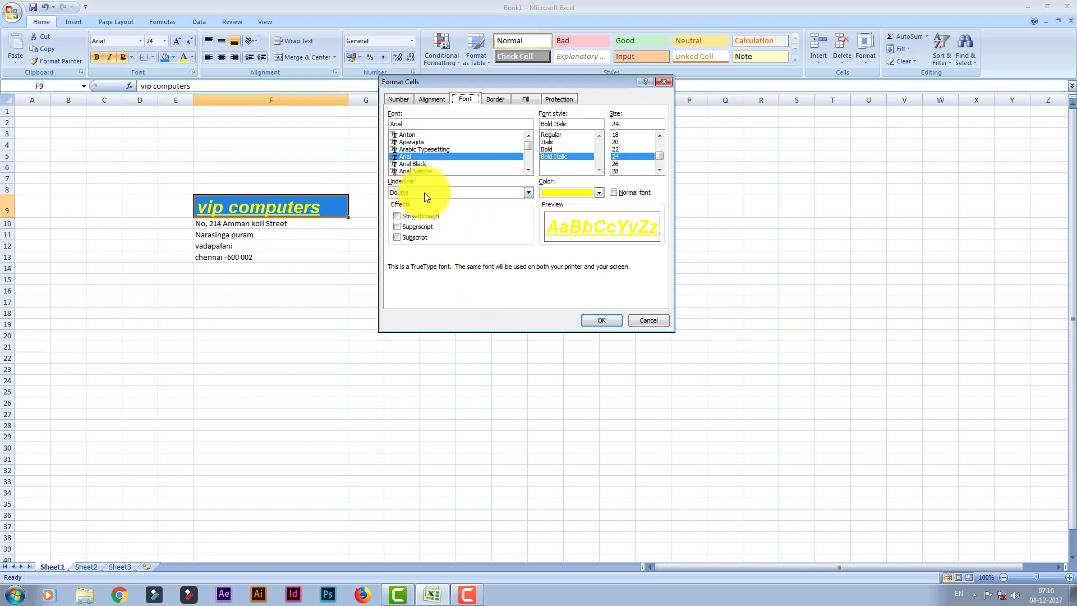
pyautogui.click(528, 192)
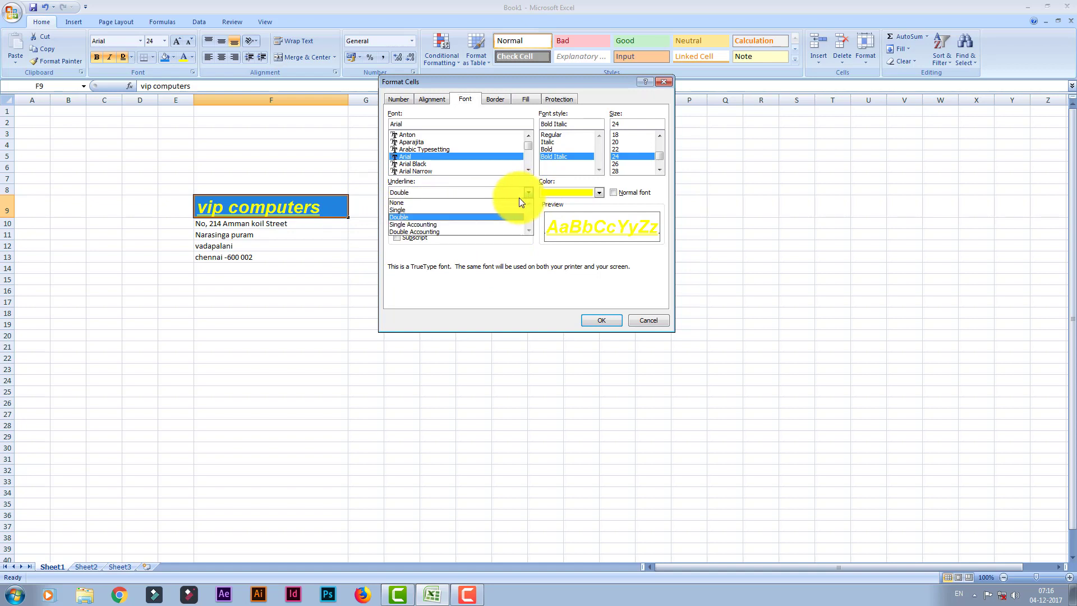
pyautogui.click(487, 252)
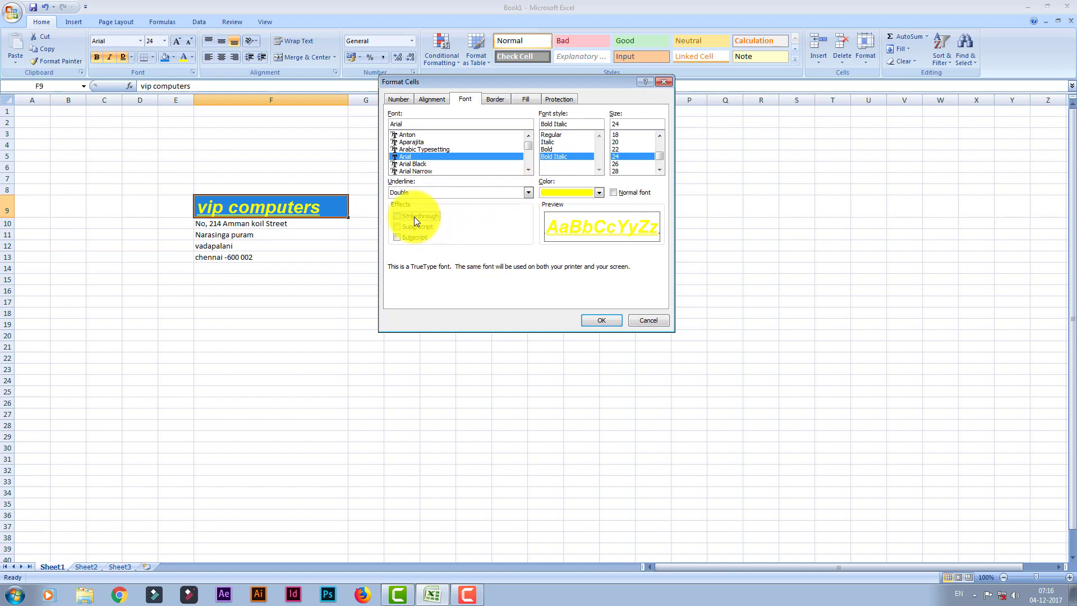
pyautogui.click(593, 321)
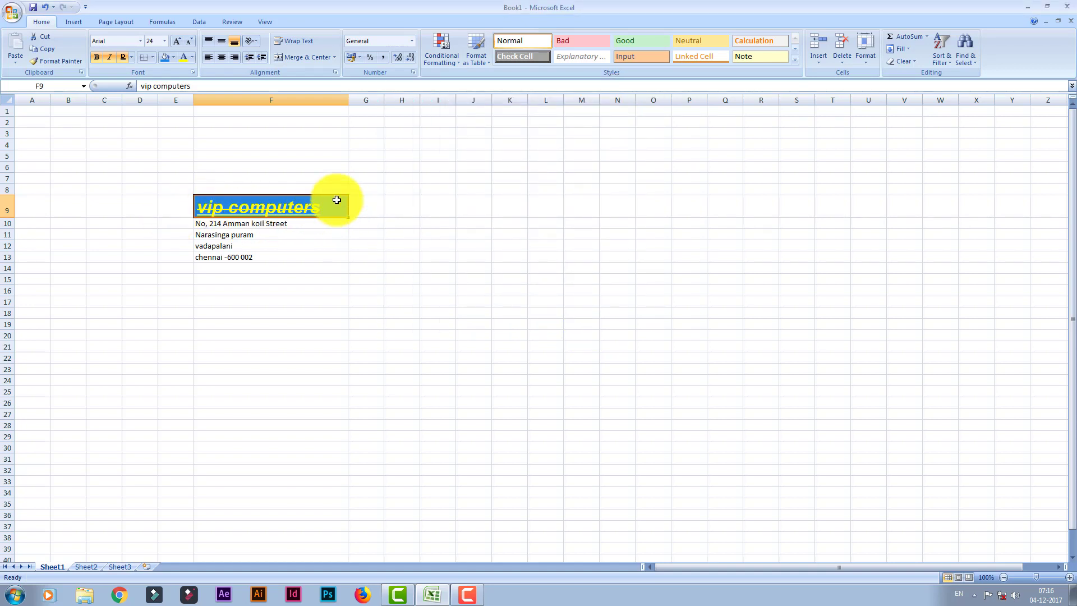
pyautogui.click(191, 72)
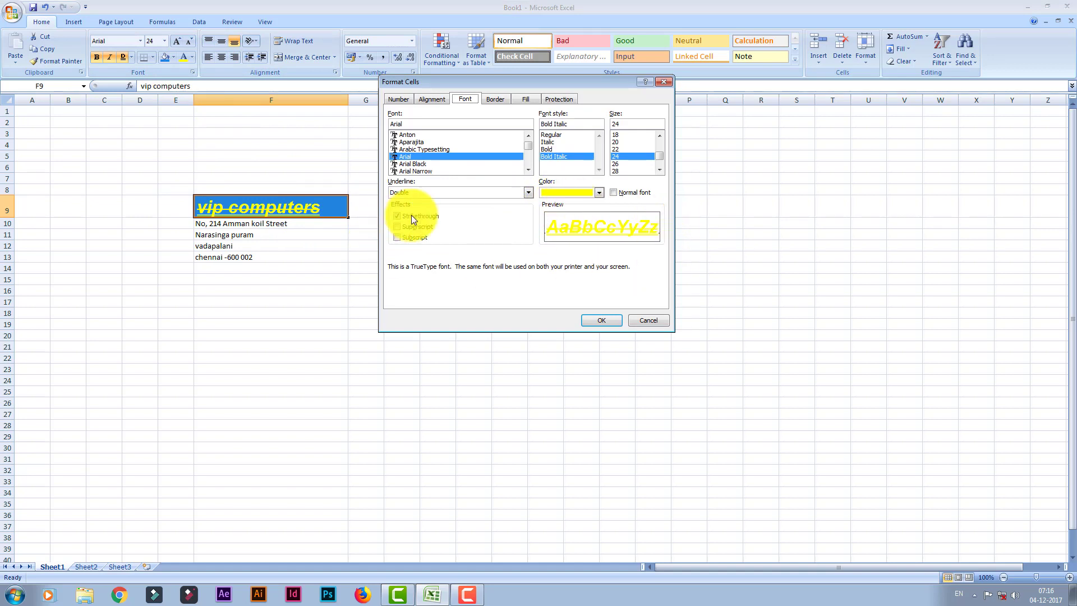
pyautogui.click(396, 218)
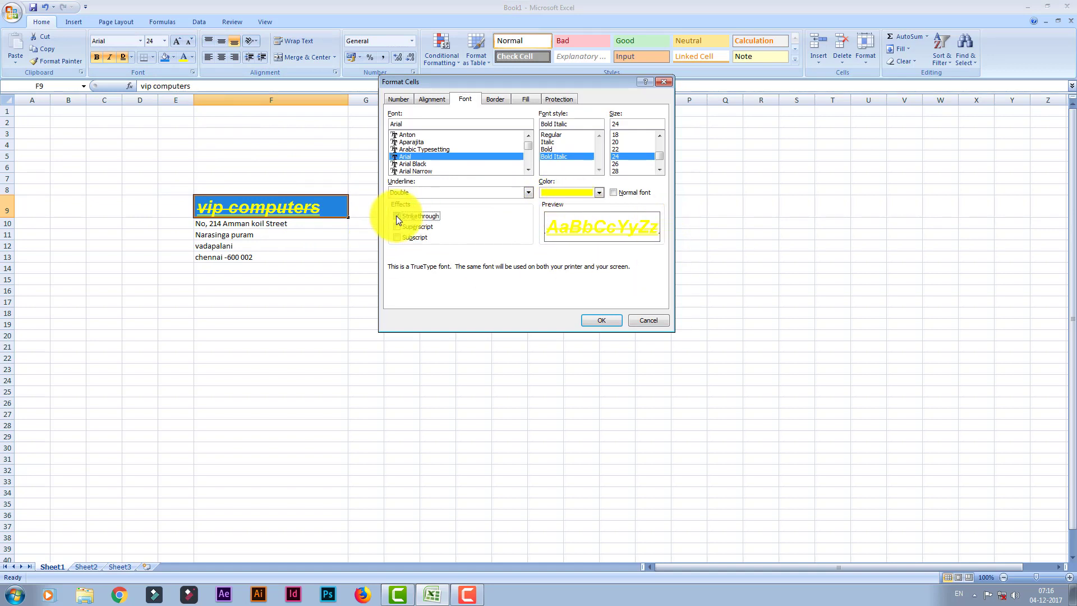
pyautogui.click(618, 318)
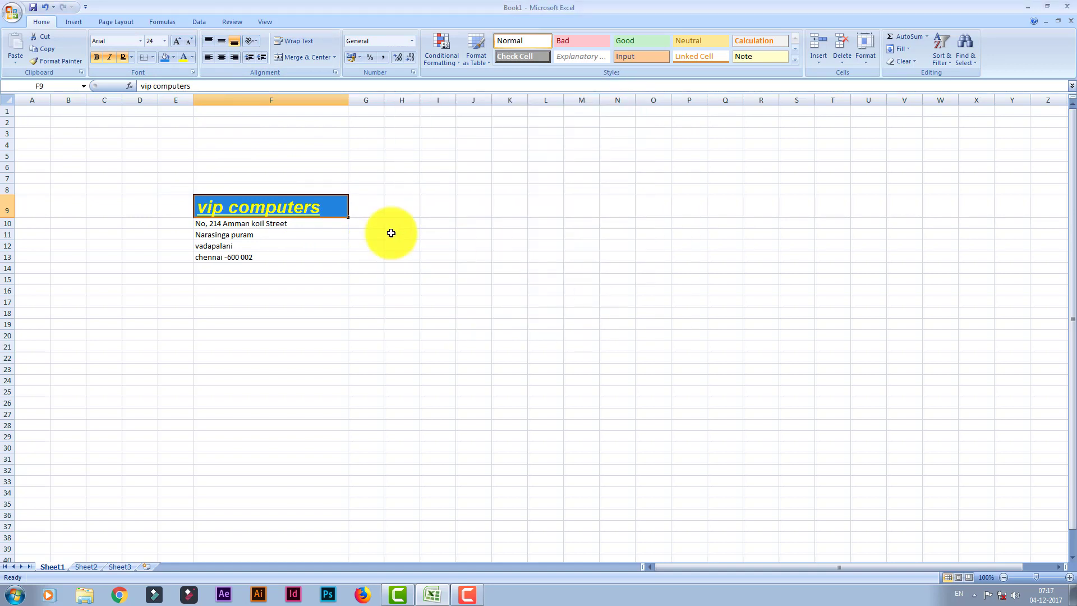
pyautogui.click(192, 57)
# Step: Set the heading text to Automatic colour and try strikethrough, superscript and subscript in Format Cells
pyautogui.click(186, 71)
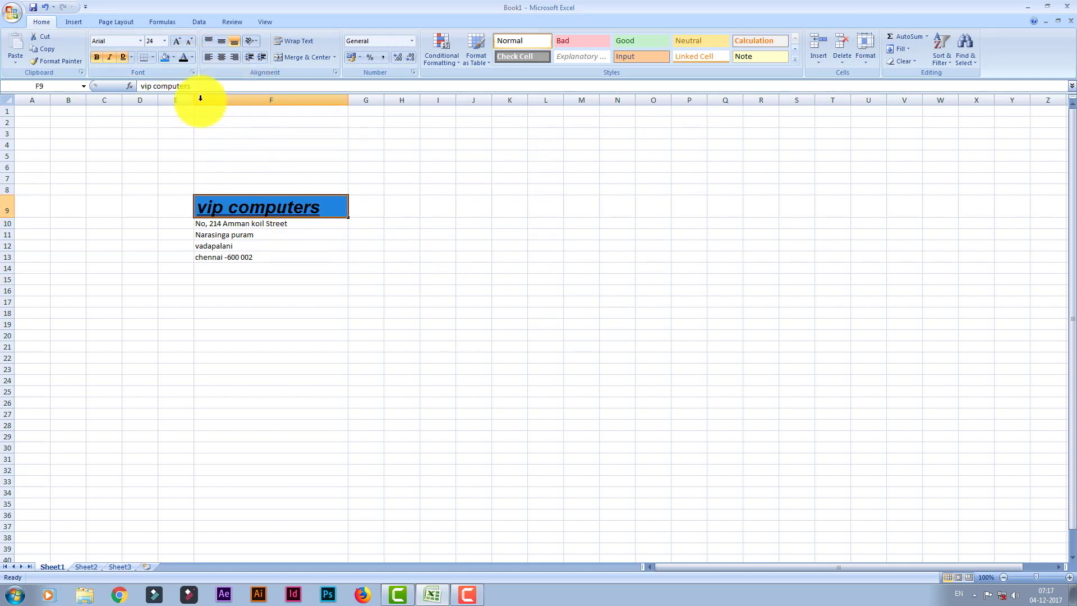
pyautogui.click(190, 73)
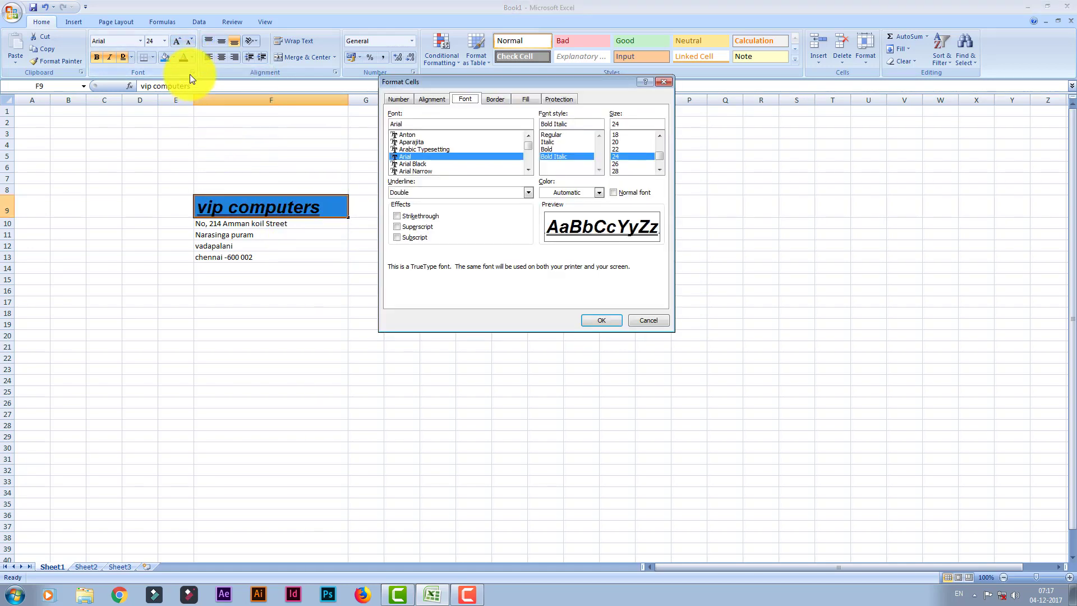
pyautogui.click(405, 219)
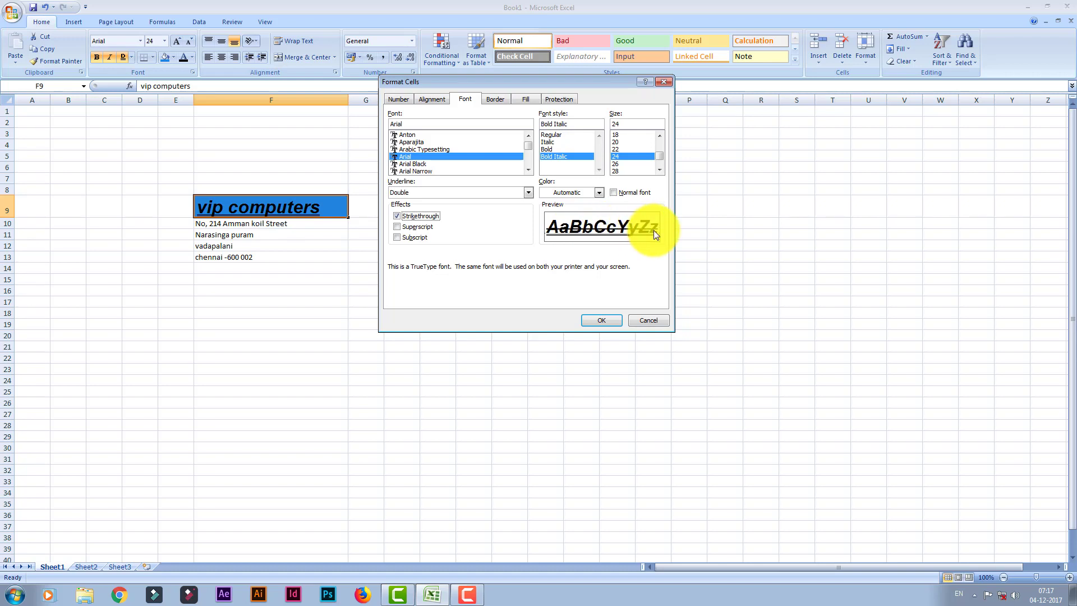
pyautogui.click(395, 216)
pyautogui.click(396, 227)
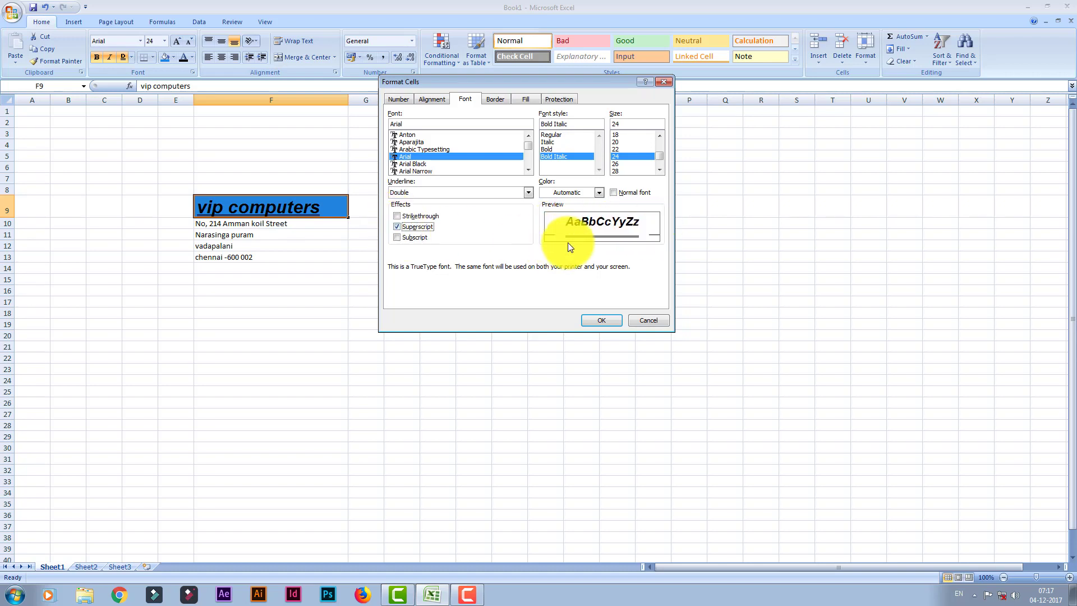
pyautogui.click(406, 236)
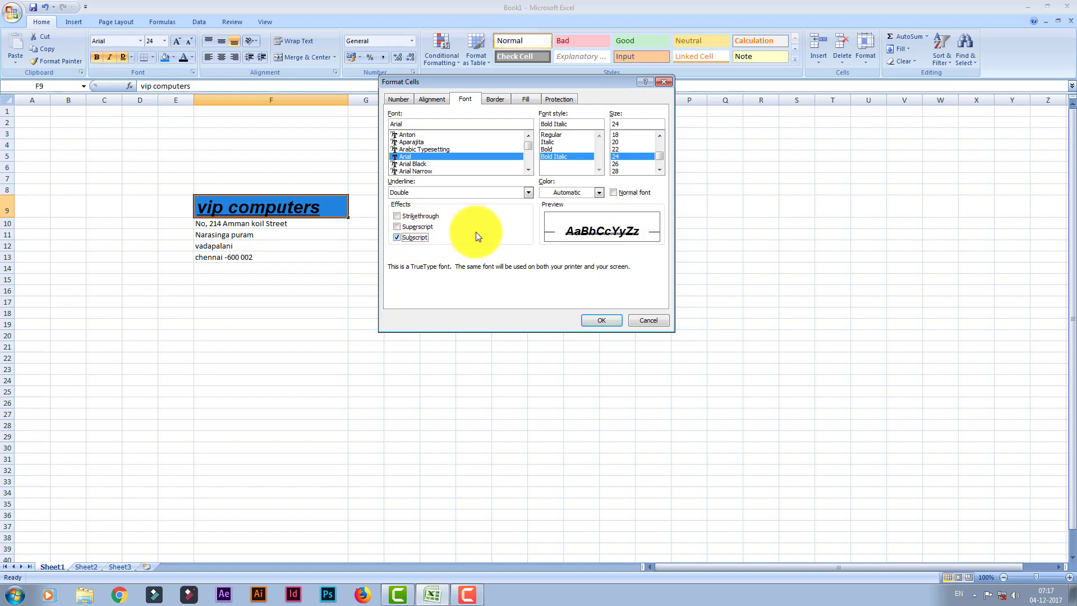
pyautogui.click(404, 236)
# Step: Reset the font settings to Normal font and choose Adobe Caslon Pro
pyautogui.click(582, 192)
pyautogui.click(581, 192)
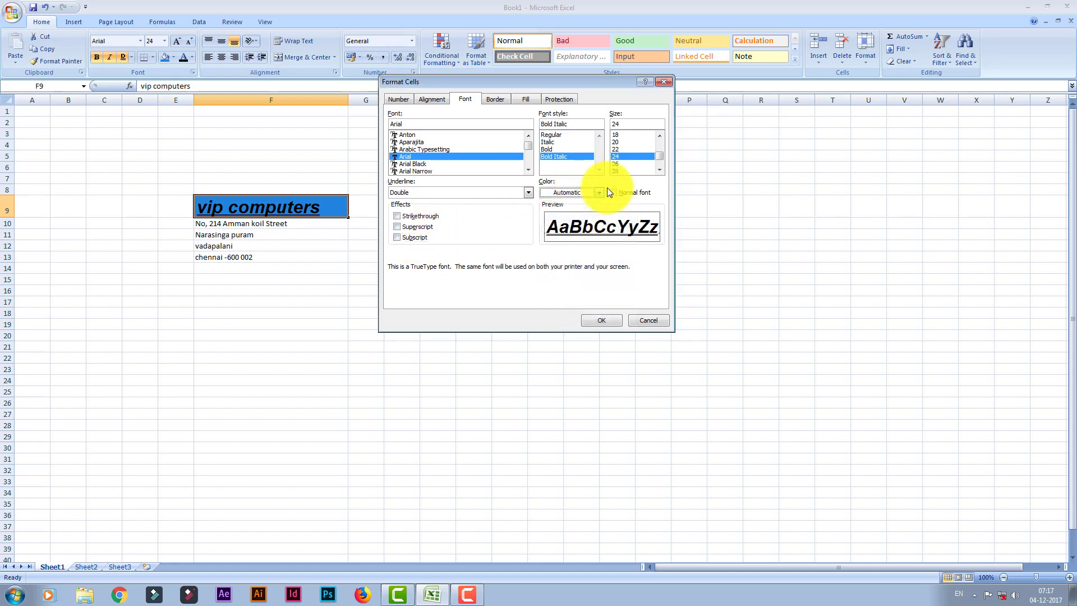
pyautogui.click(612, 192)
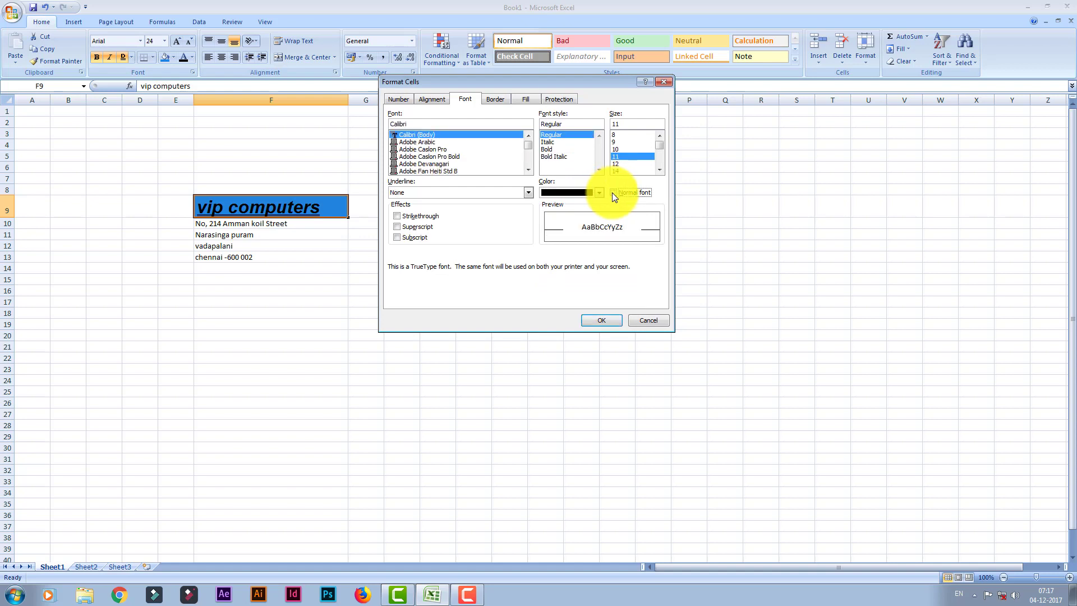
pyautogui.click(433, 149)
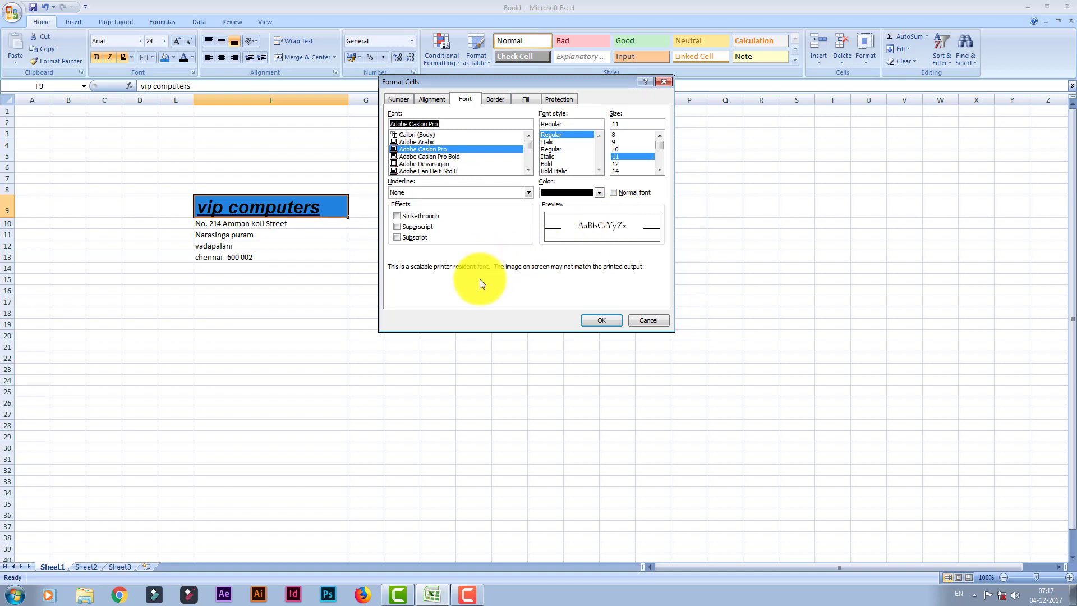